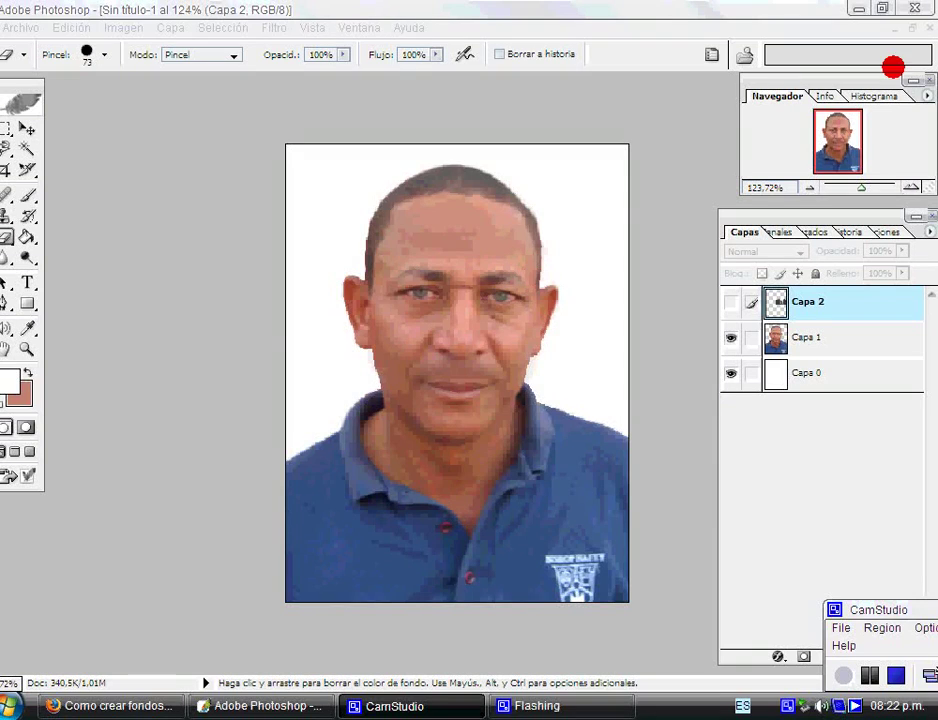
- Float the portrait window, zoom into sacos y blusas, then bring Sin título-1 back in front
click(906, 21)
click(879, 29)
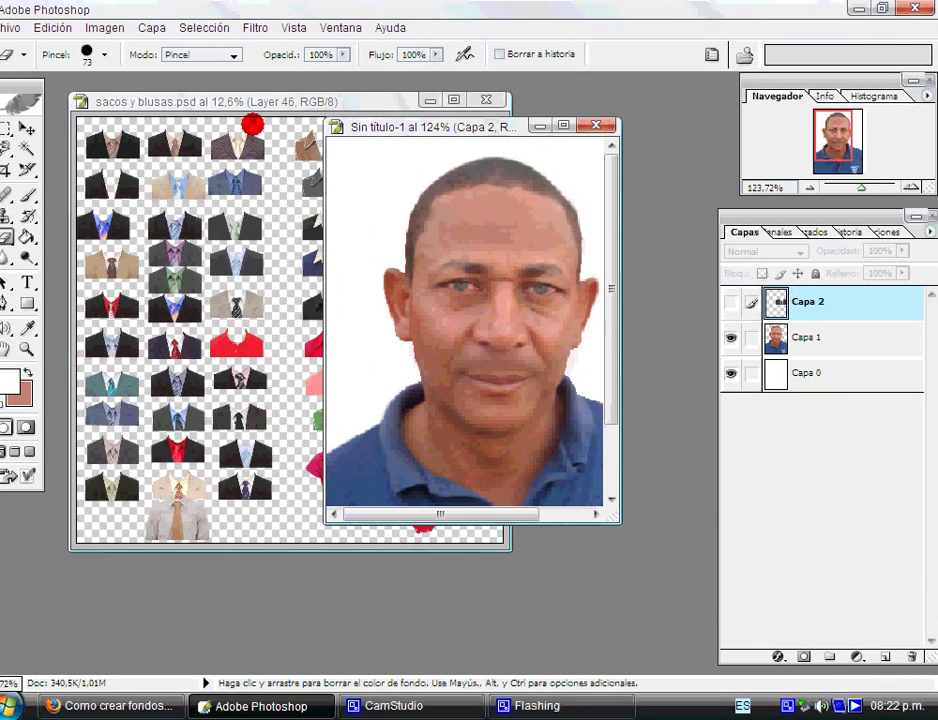
click(275, 104)
key(ctrl+plus)
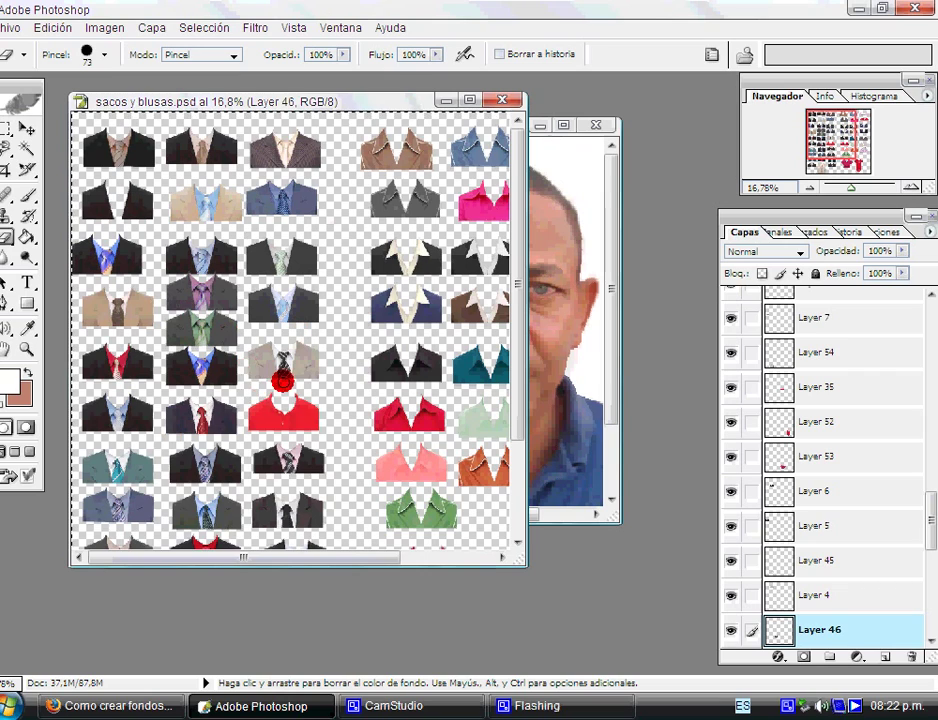
scroll(285, 370, down, 3)
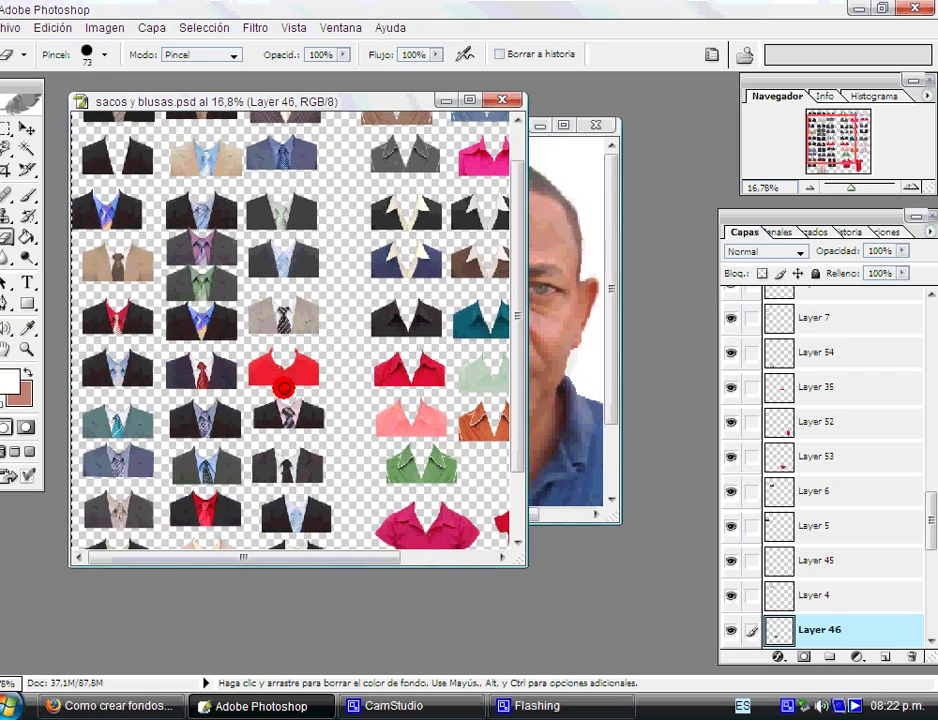
scroll(284, 388, down, 5)
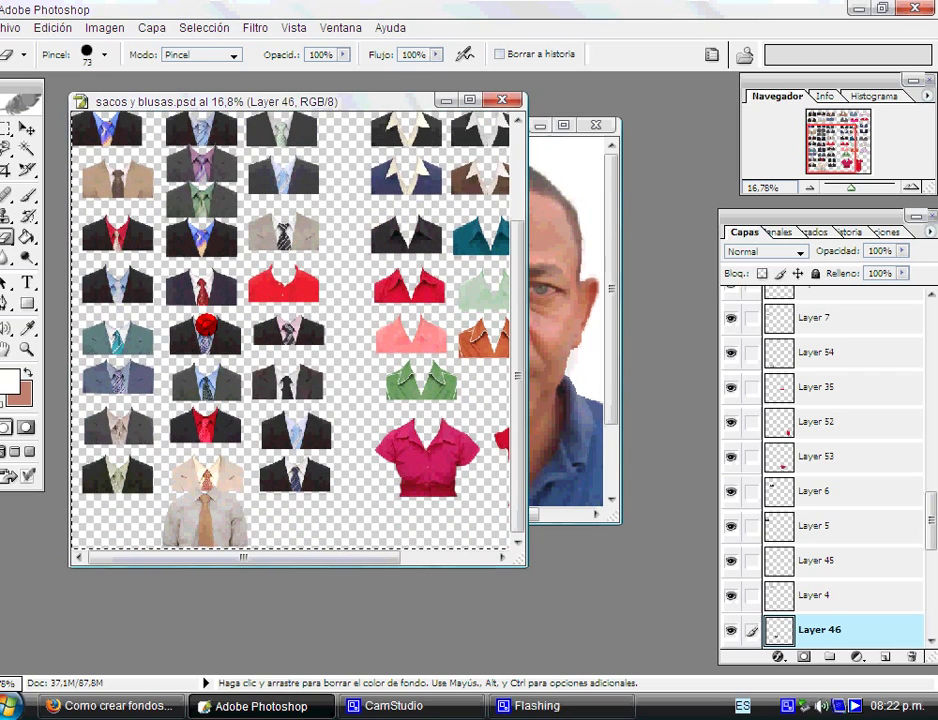
click(611, 288)
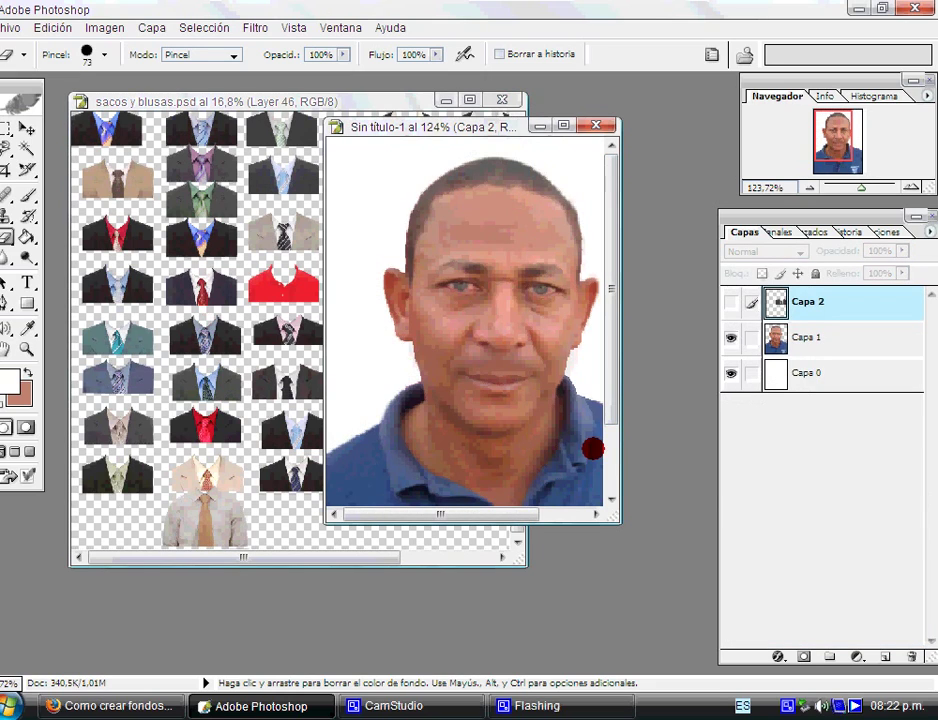
- Enlarge the portrait window and drag a 2 cm × 1.5 cm crop frame around the man's head
drag(474, 125, 306, 74)
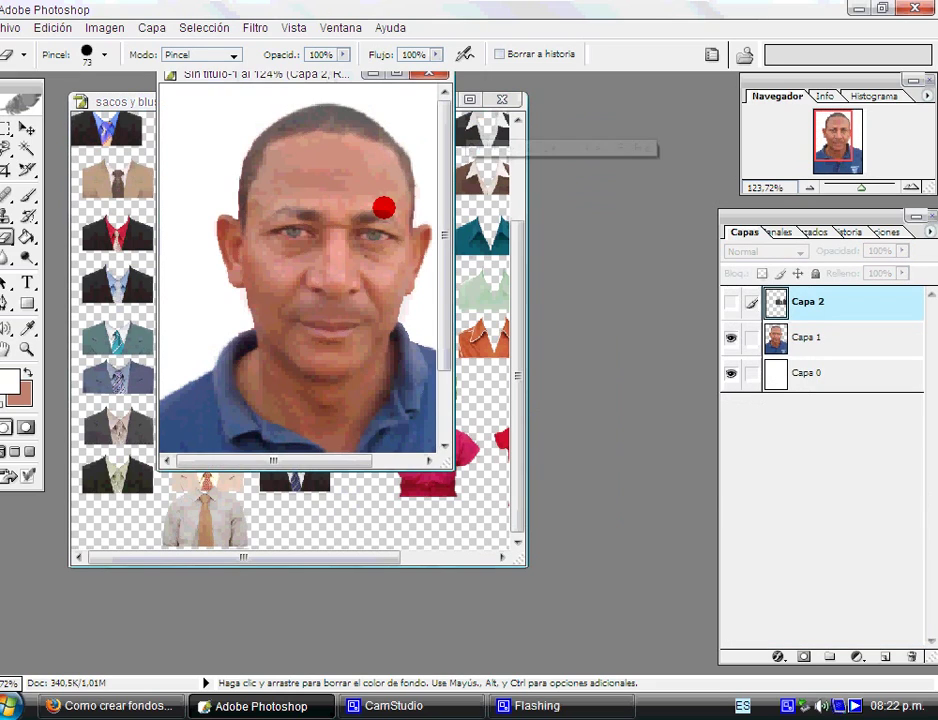
drag(446, 450, 684, 635)
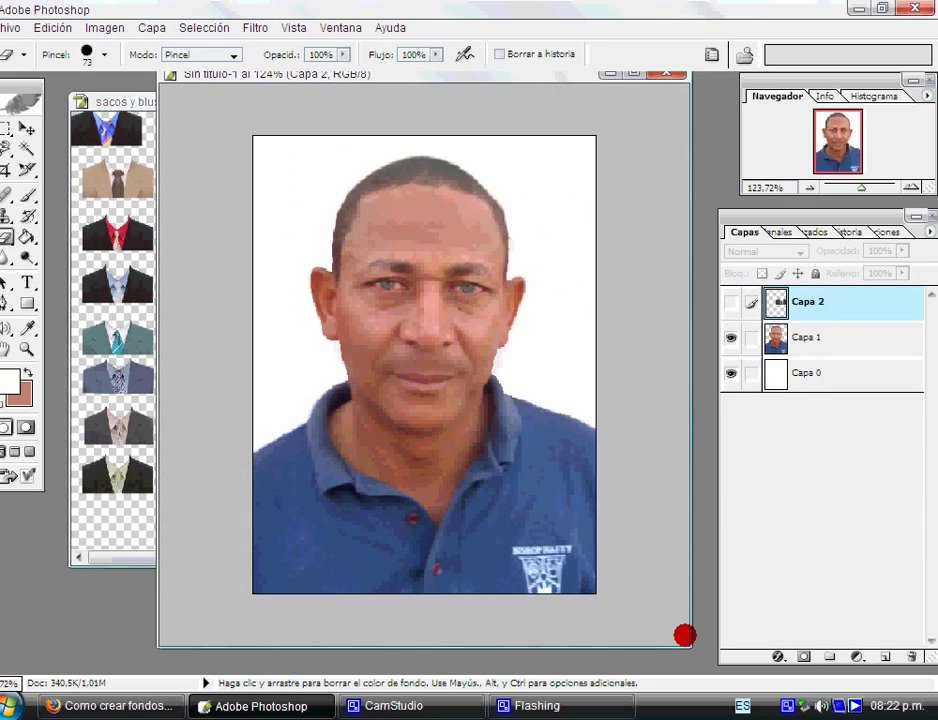
scroll(633, 541, down, 3)
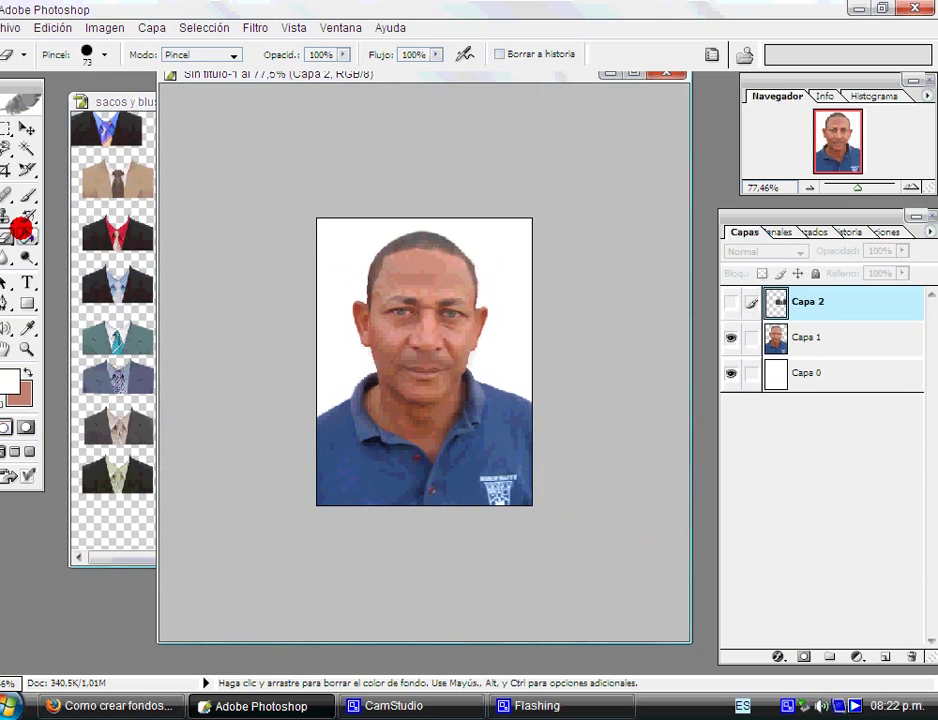
click(5, 168)
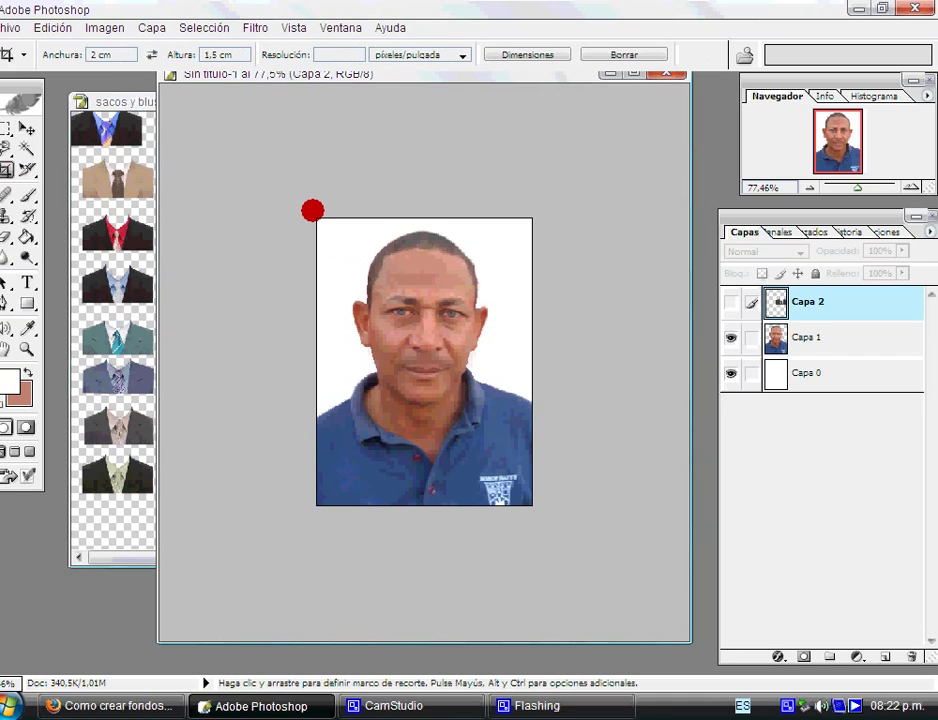
mouse_move(306, 193)
mouse_down()
mouse_move(459, 370)
mouse_move(533, 378)
mouse_up()
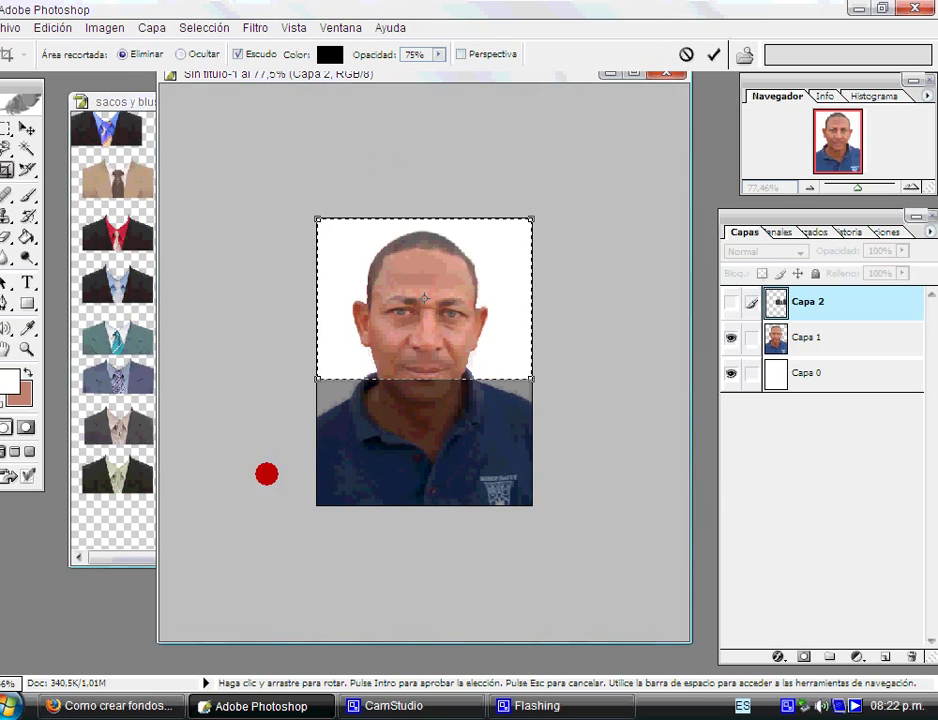
- Replace the head-only crop with a 1.5 cm wide by 2 cm tall crop of the whole portrait
click(710, 52)
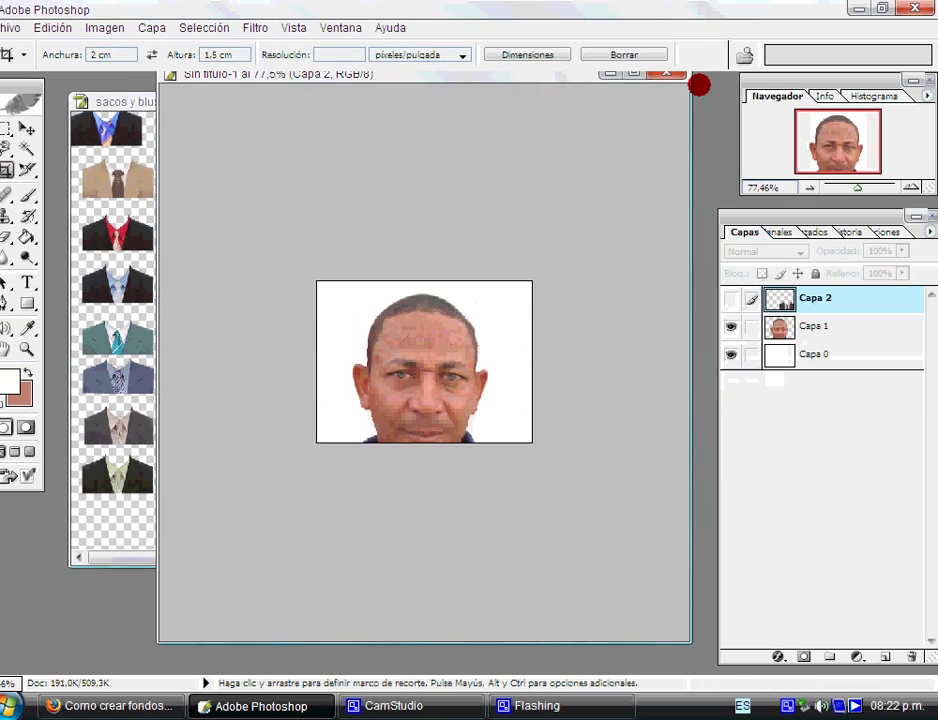
key(ctrl+z)
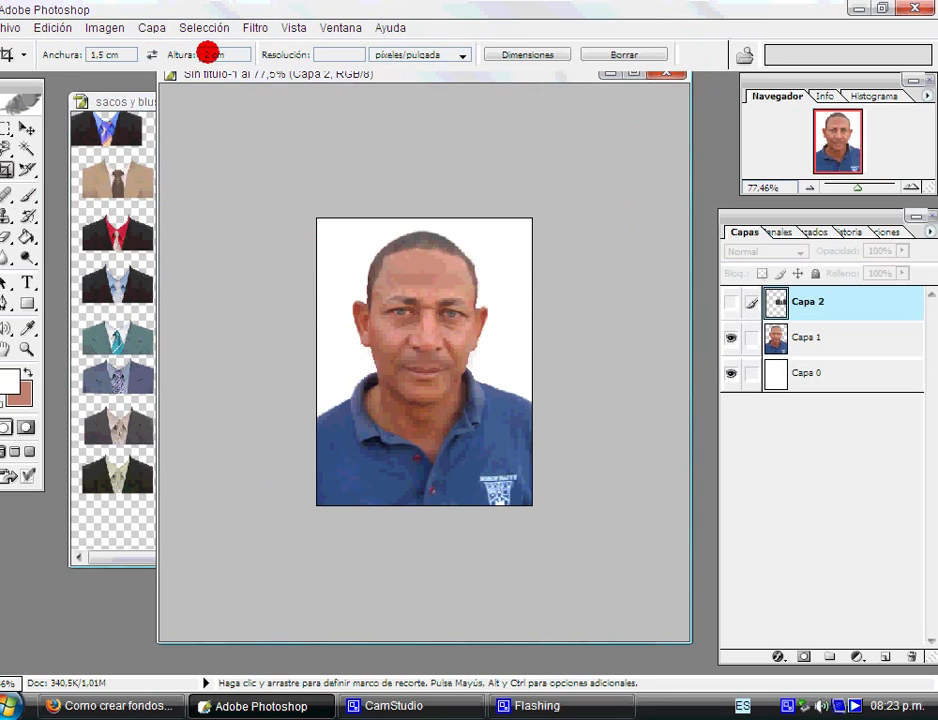
mouse_move(307, 202)
mouse_down()
mouse_move(571, 548)
mouse_move(584, 628)
mouse_up()
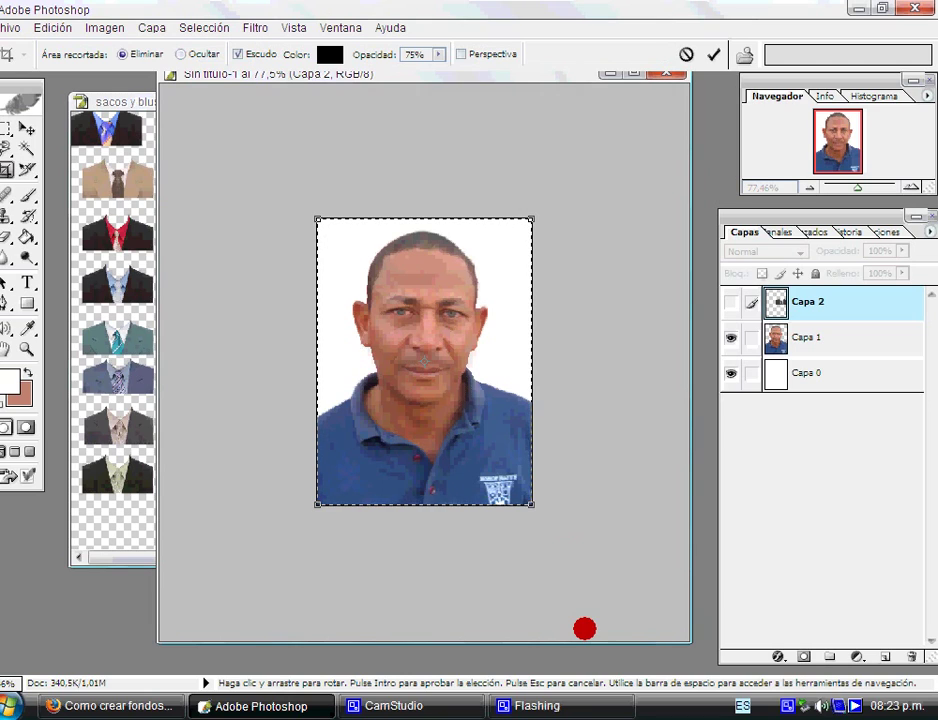
key(Return)
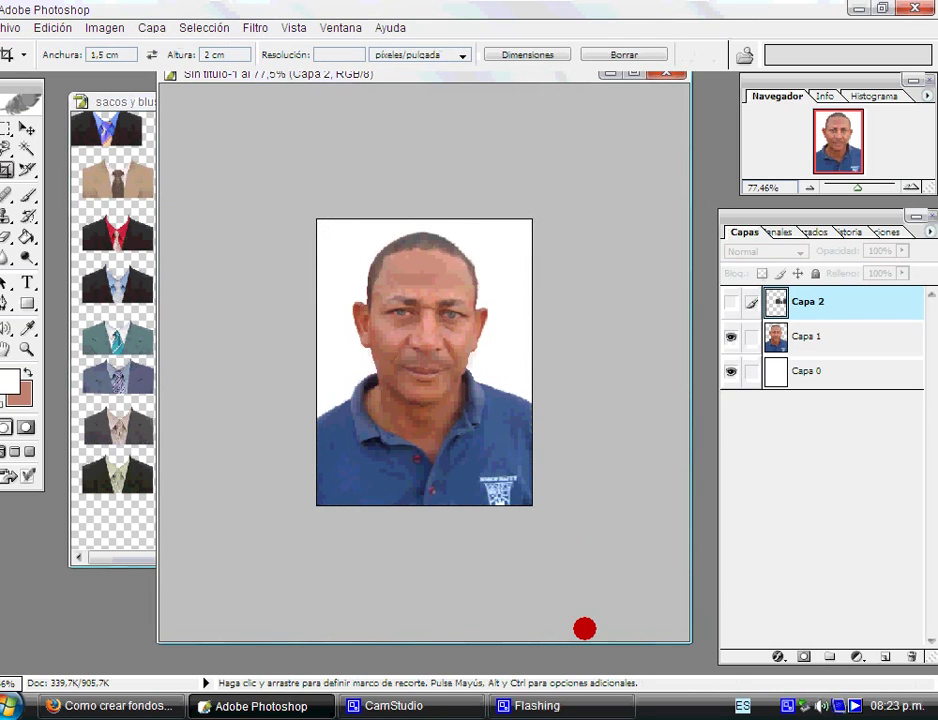
scroll(590, 623, up, 2)
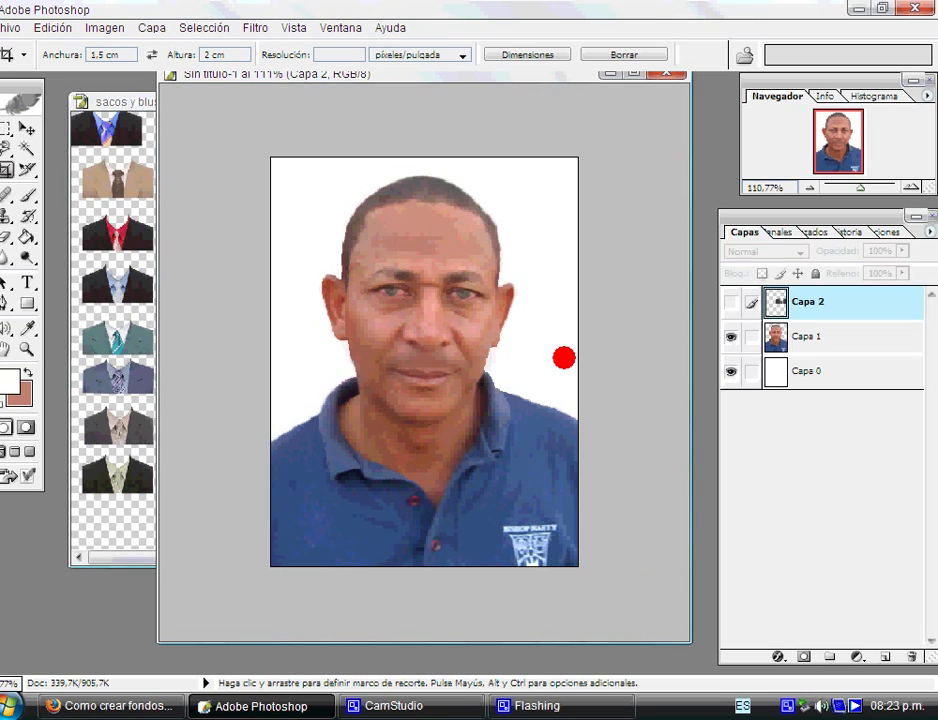
- Rotate Capa 1 about -2.4° and scale it to roughly 107.3%, shifted slightly down
click(793, 333)
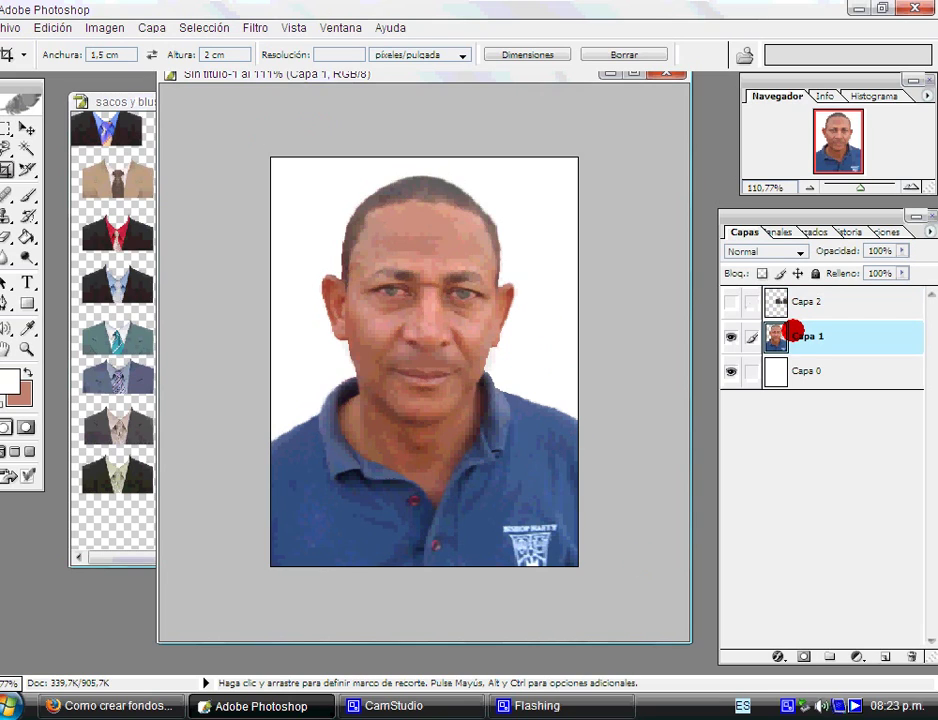
key(ctrl+t)
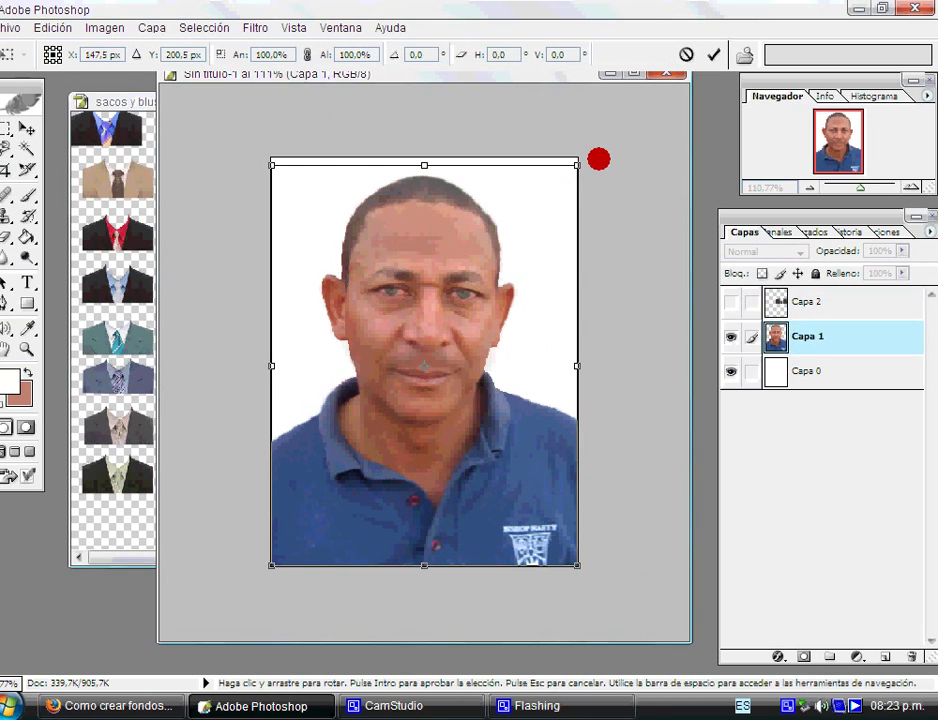
drag(599, 157, 591, 157)
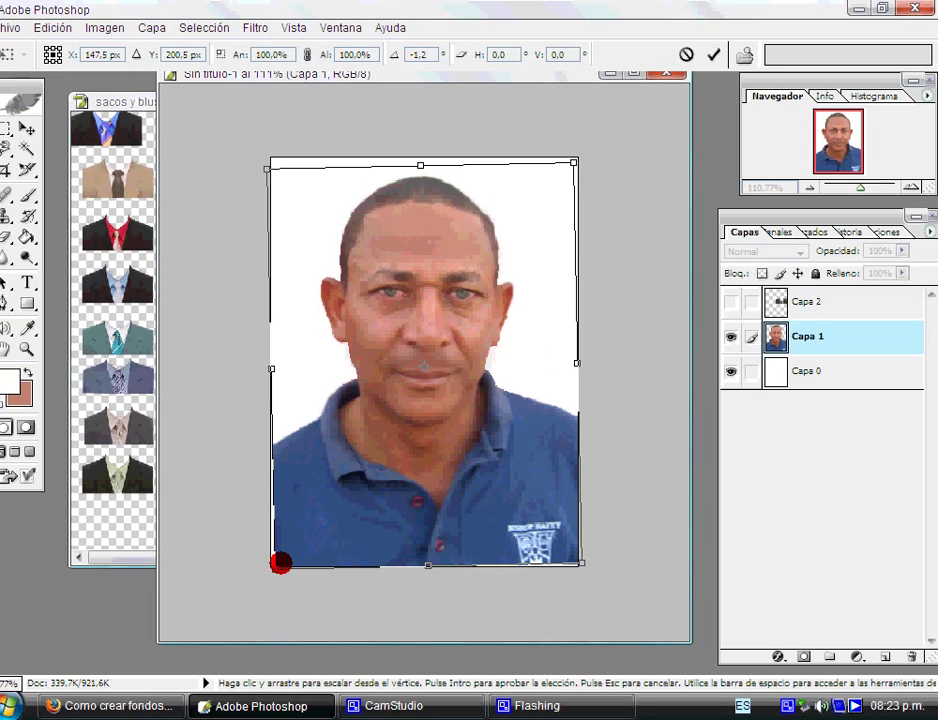
drag(275, 565, 265, 579)
drag(572, 161, 563, 194)
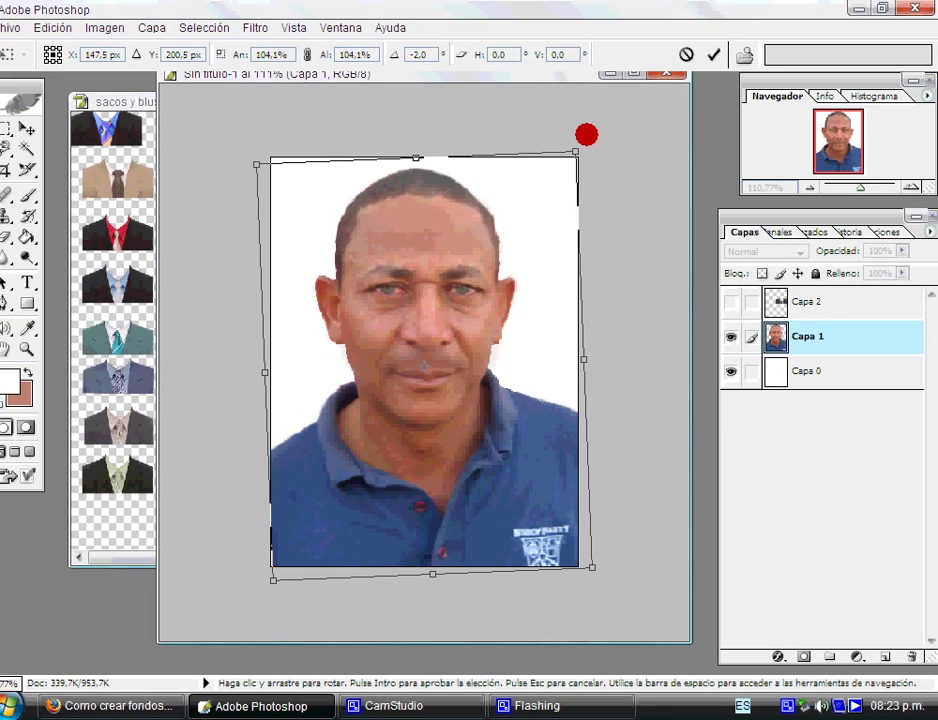
drag(424, 366, 427, 382)
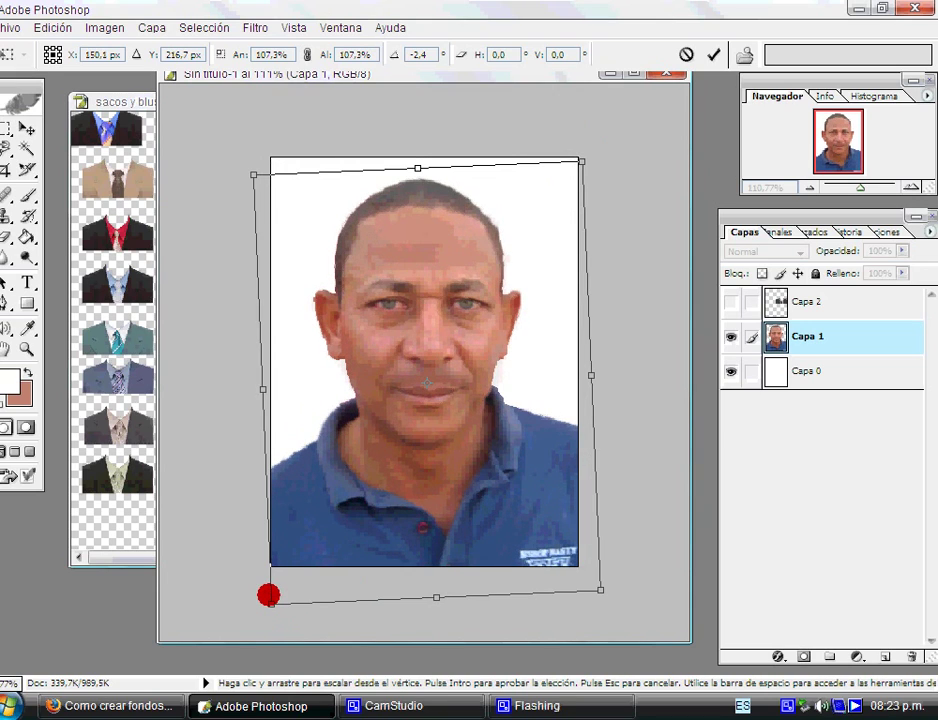
key(Return)
key(c)
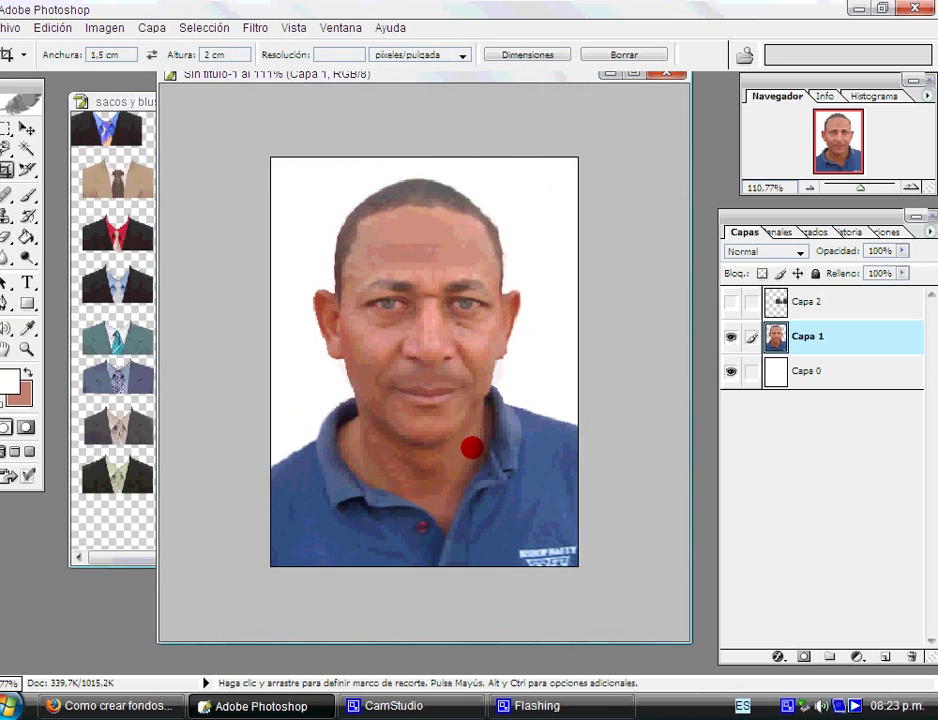
scroll(465, 447, up, 2)
scroll(451, 568, down, 3)
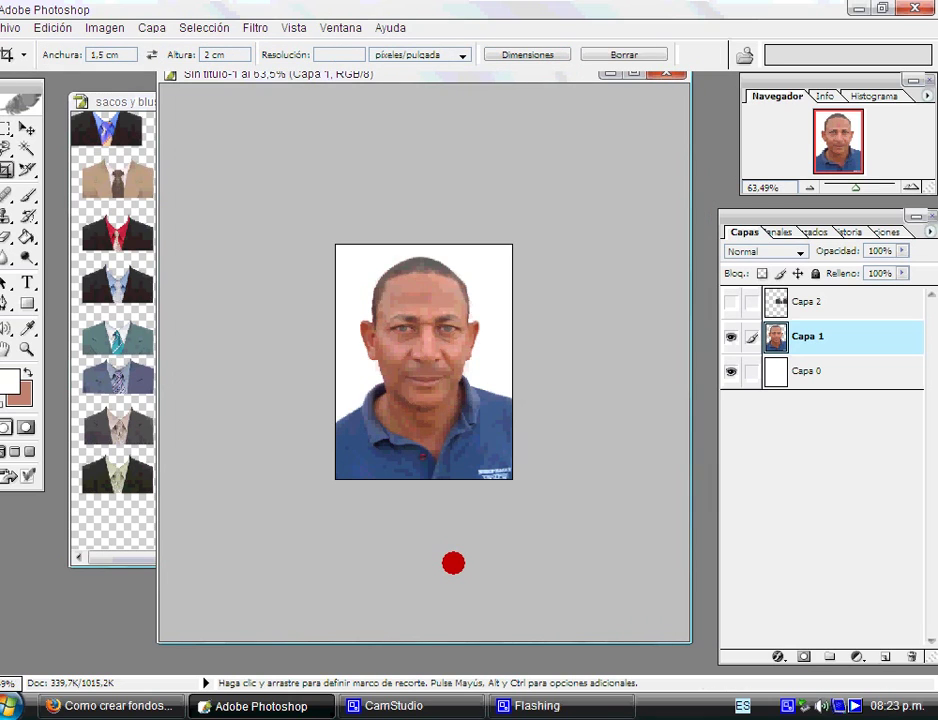
- Bring sacos y blusas forward, zoom out, and toggle the red baby bodysuit's visibility
click(106, 236)
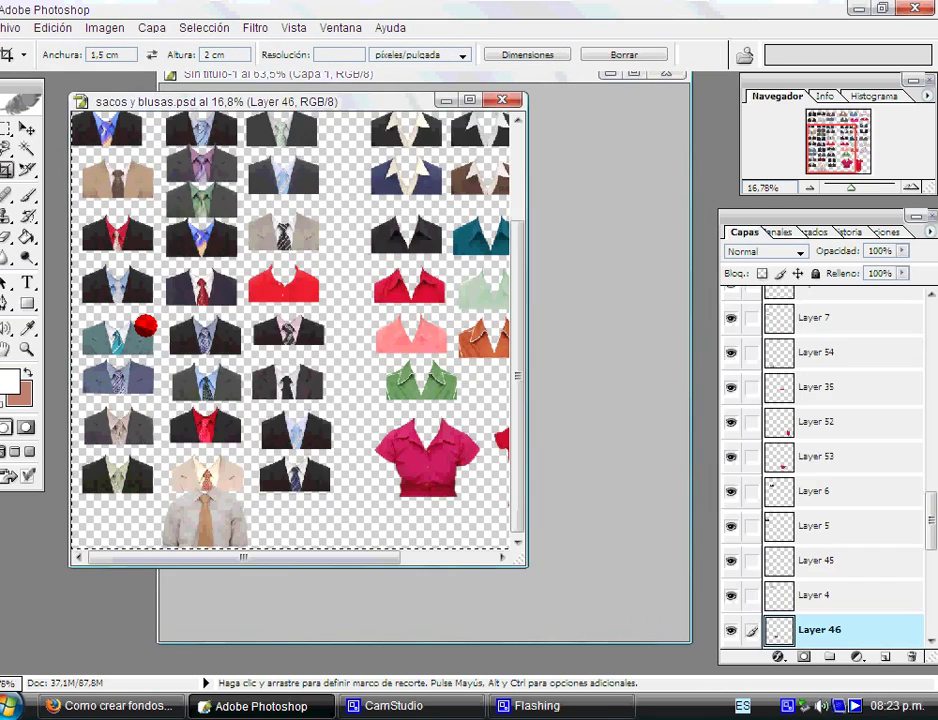
scroll(285, 450, up, 2)
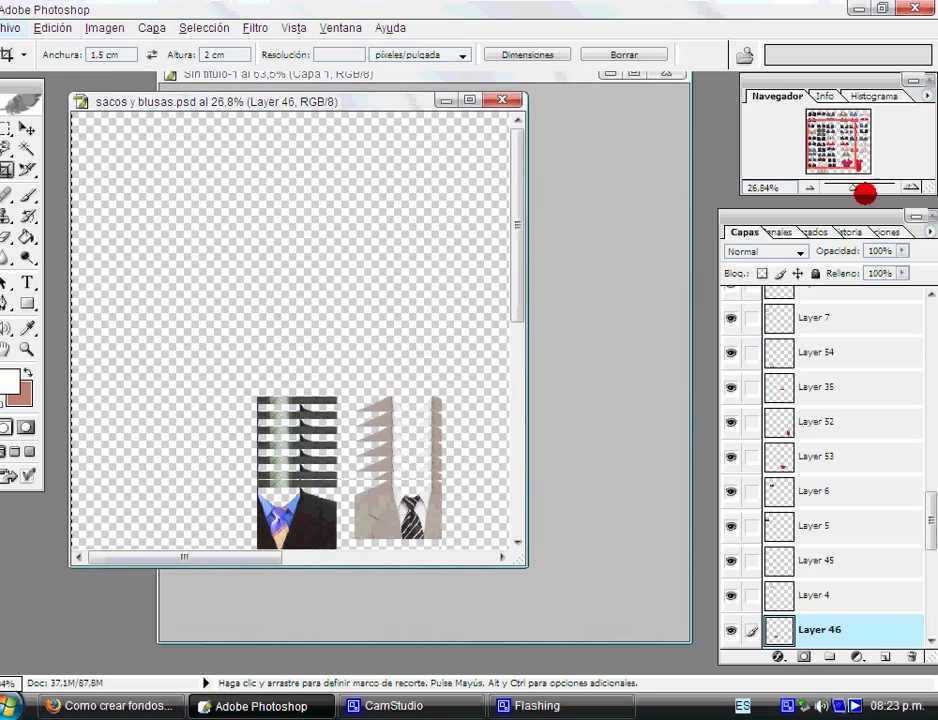
drag(858, 189, 847, 187)
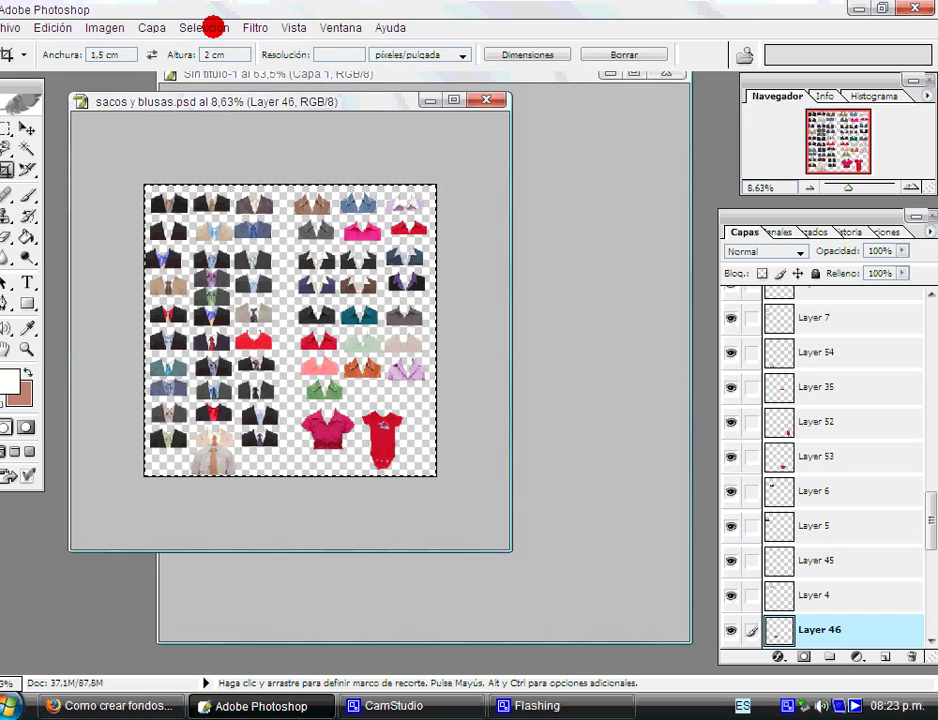
click(214, 27)
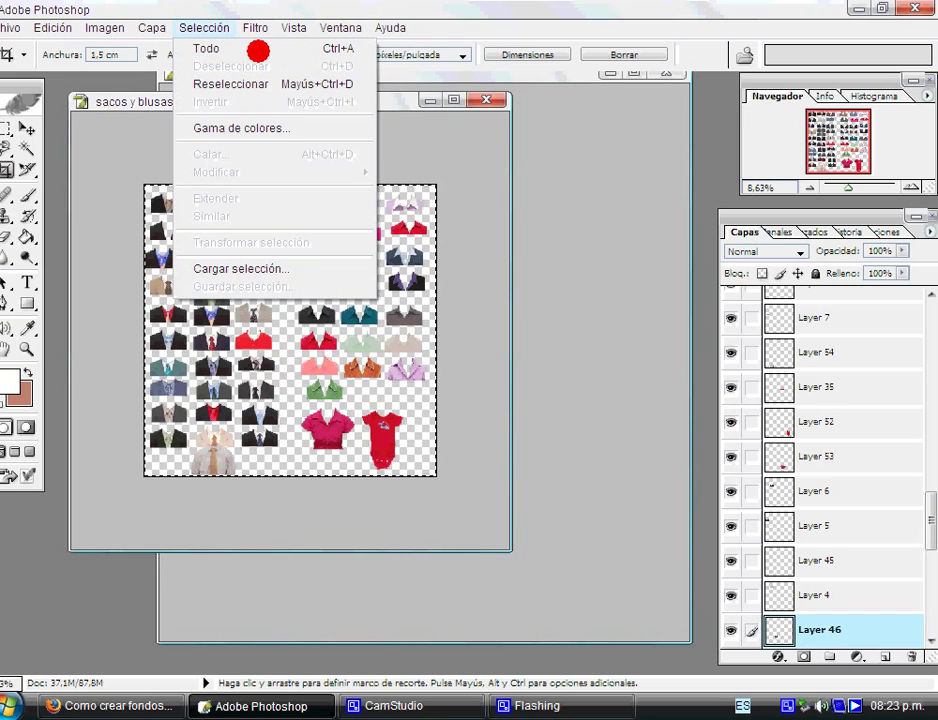
click(273, 80)
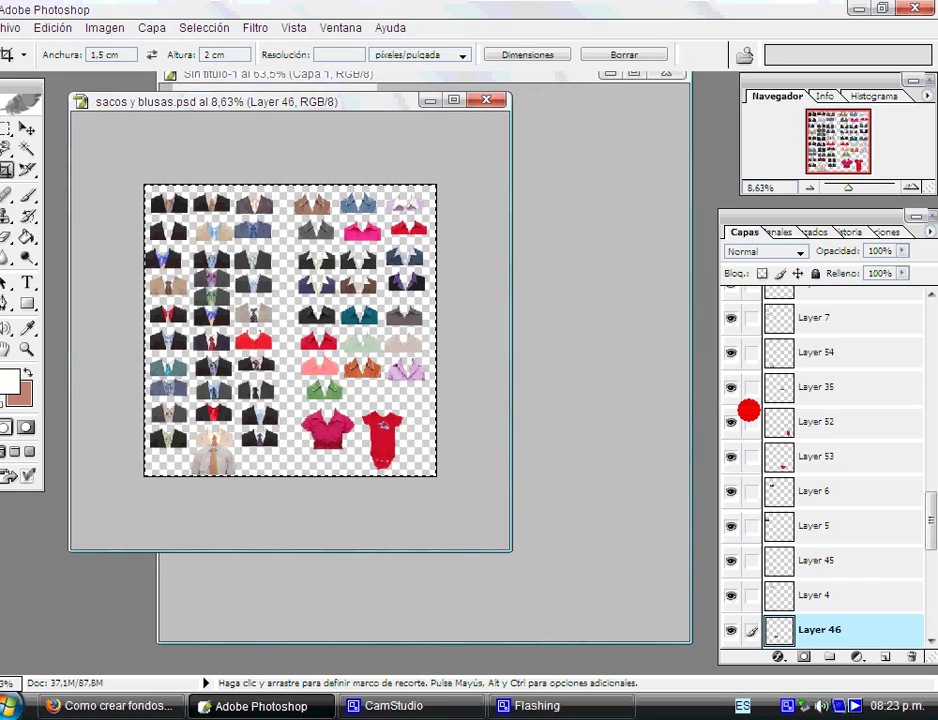
click(732, 422)
click(733, 422)
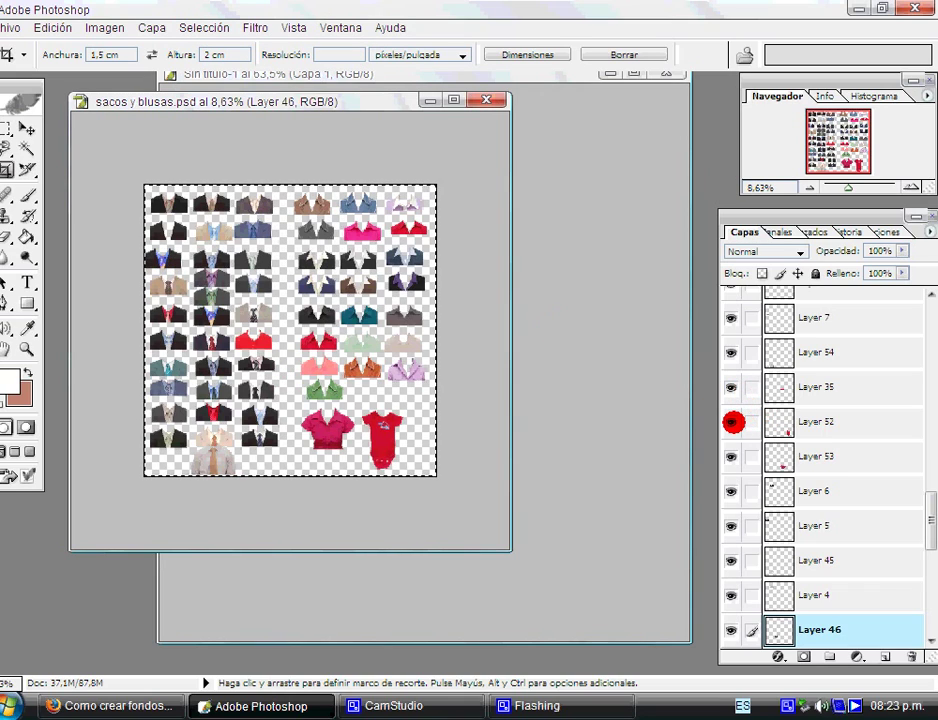
- Zoom out on the clothing sheet, toggle Layer 42, and return to the portrait document
scroll(750, 532, down, 1)
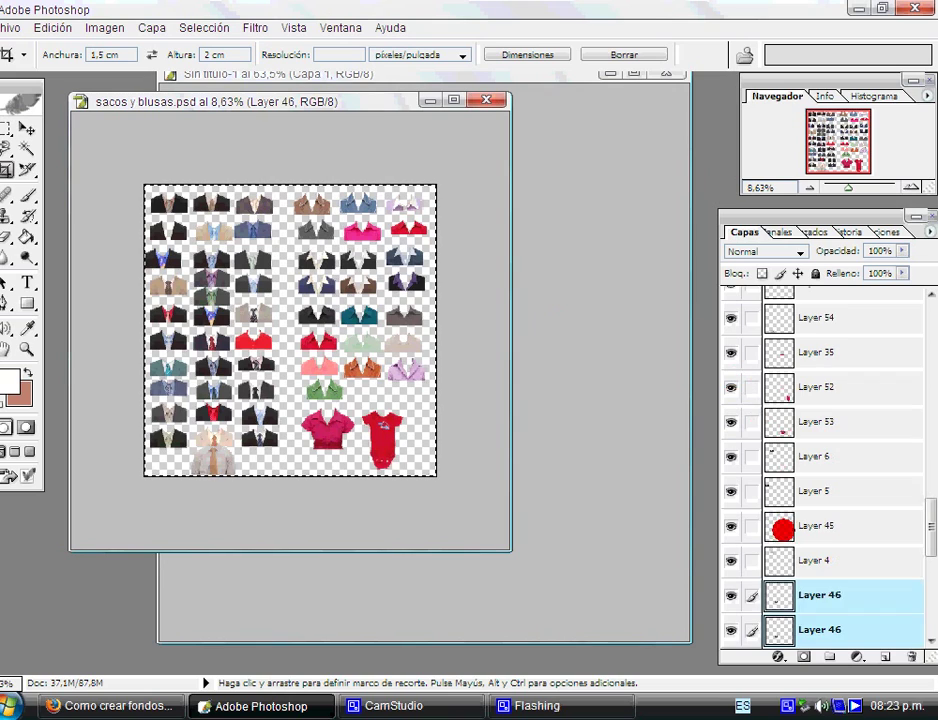
scroll(766, 551, down, 2)
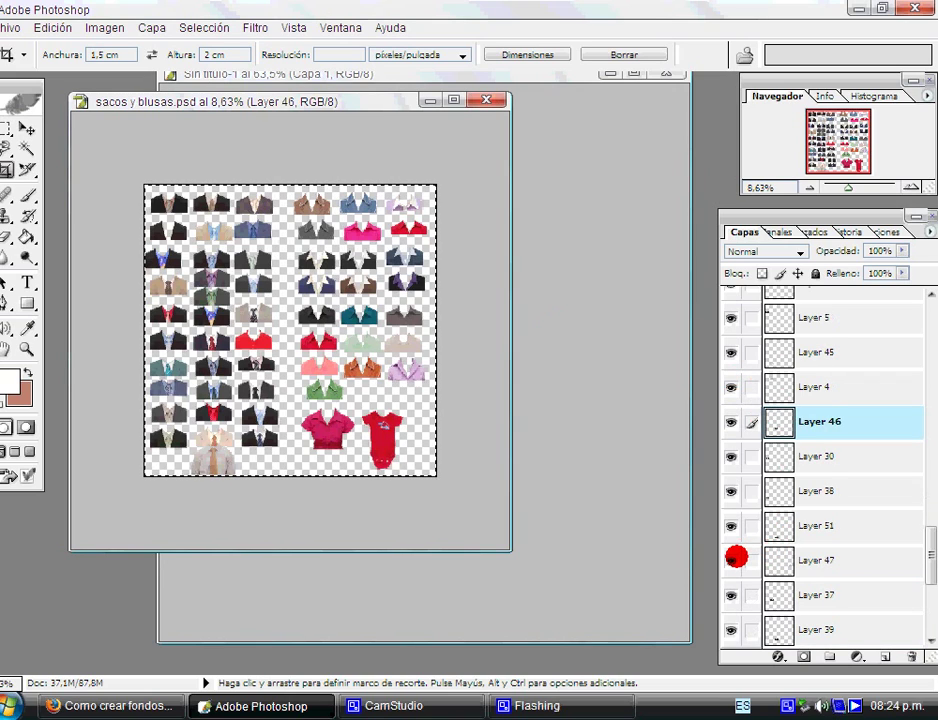
scroll(745, 565, down, 1)
scroll(743, 565, down, 1)
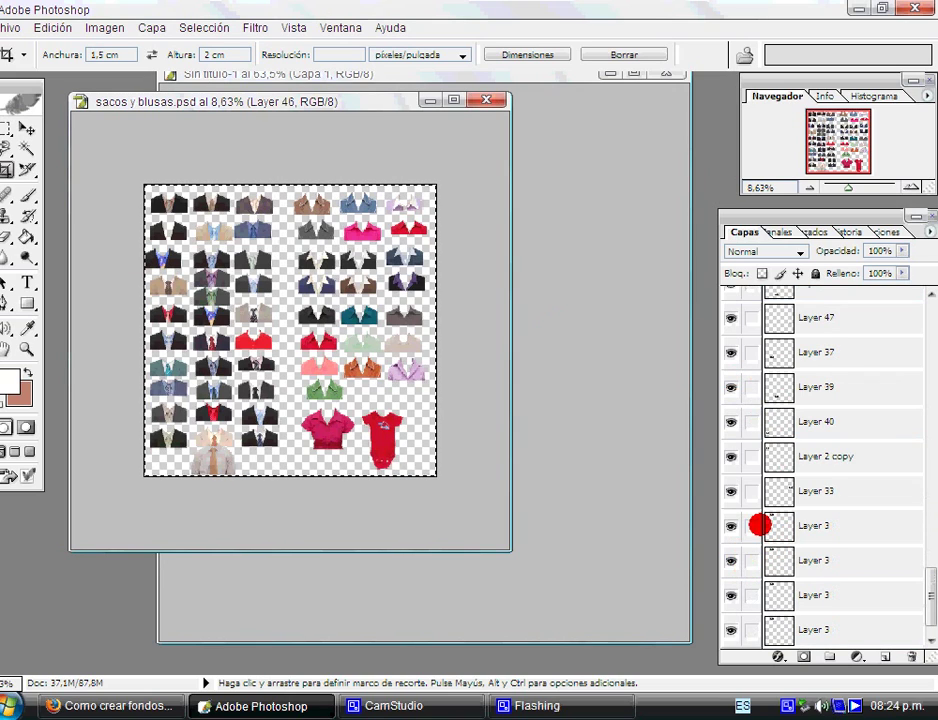
scroll(893, 490, up, 5)
scroll(830, 480, up, 3)
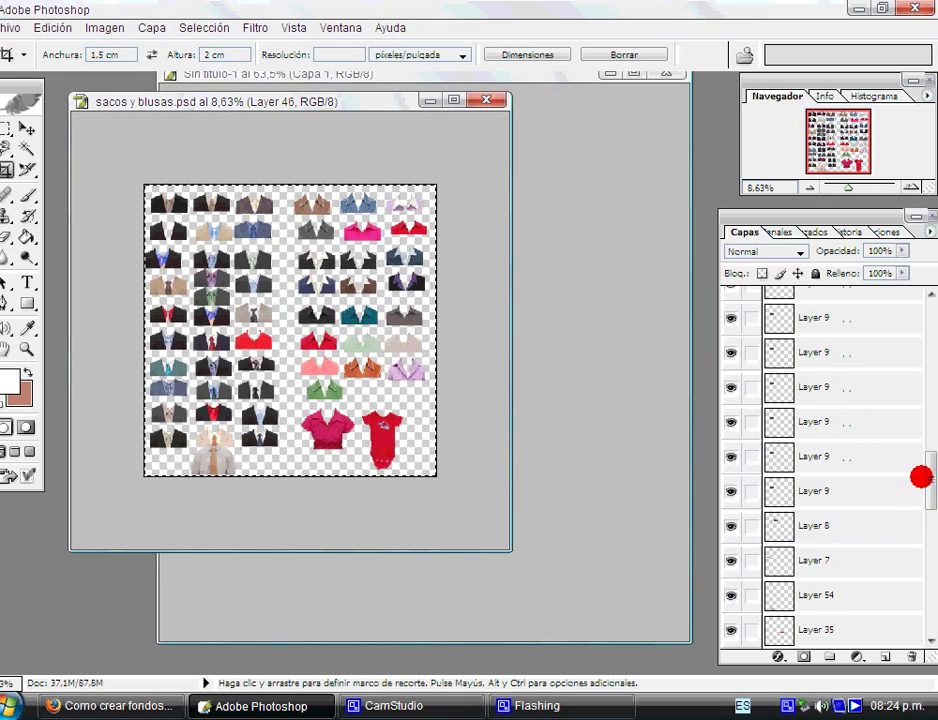
key(ctrl+minus)
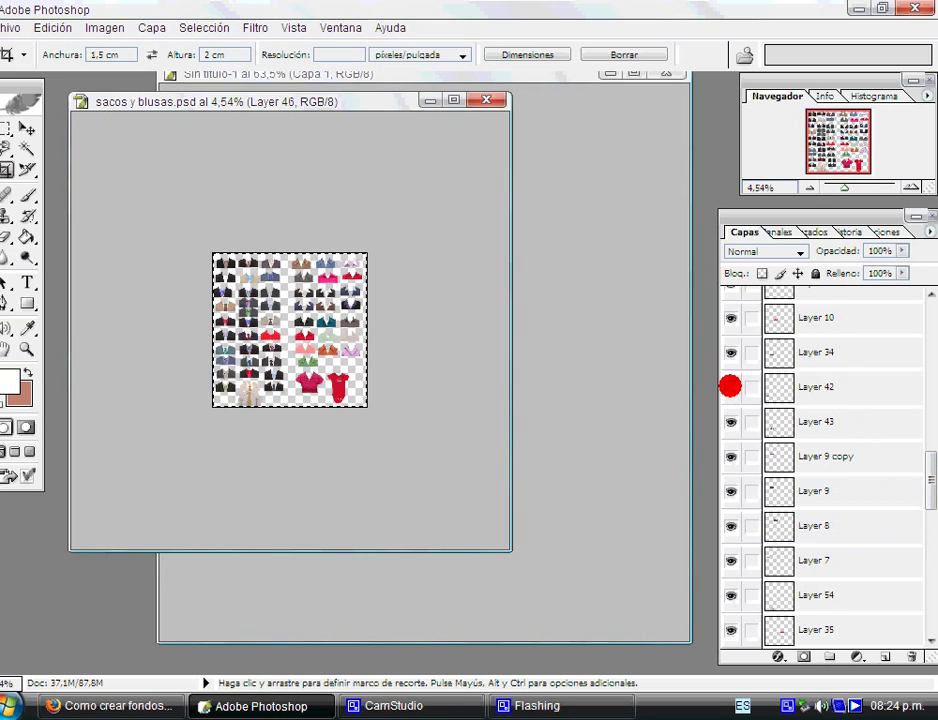
click(730, 386)
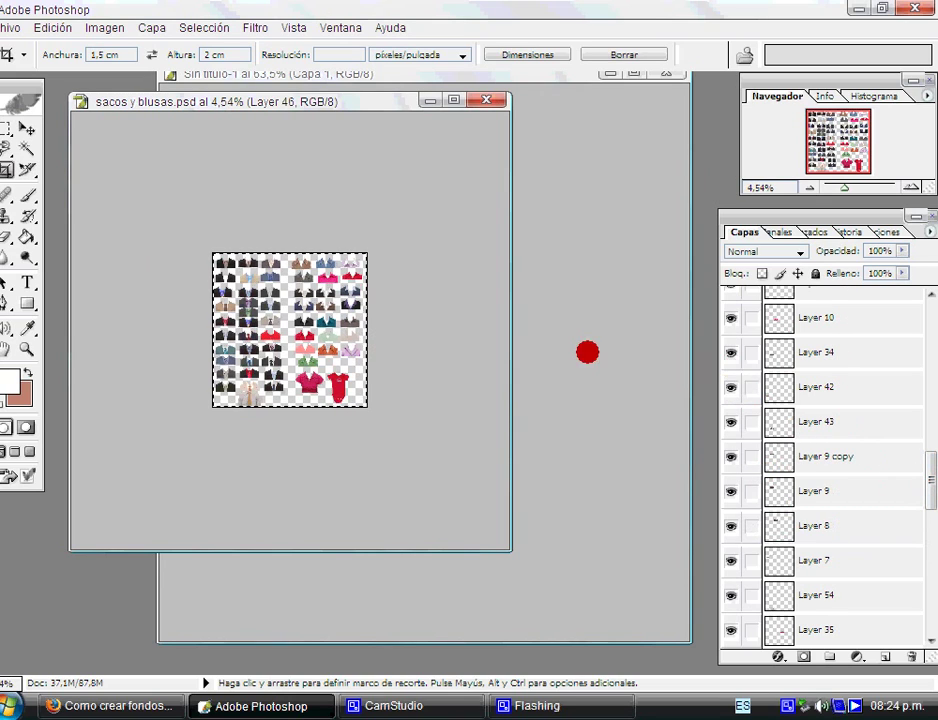
click(588, 345)
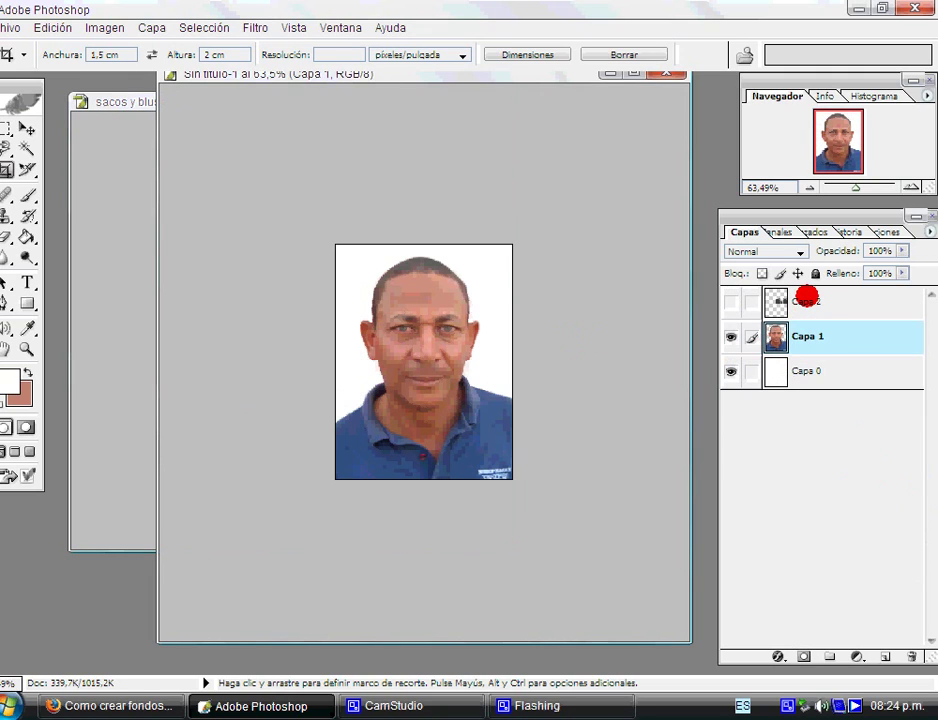
- Make Capa 2's suit visible and drag it down onto the man's chest with Free Transform
click(805, 301)
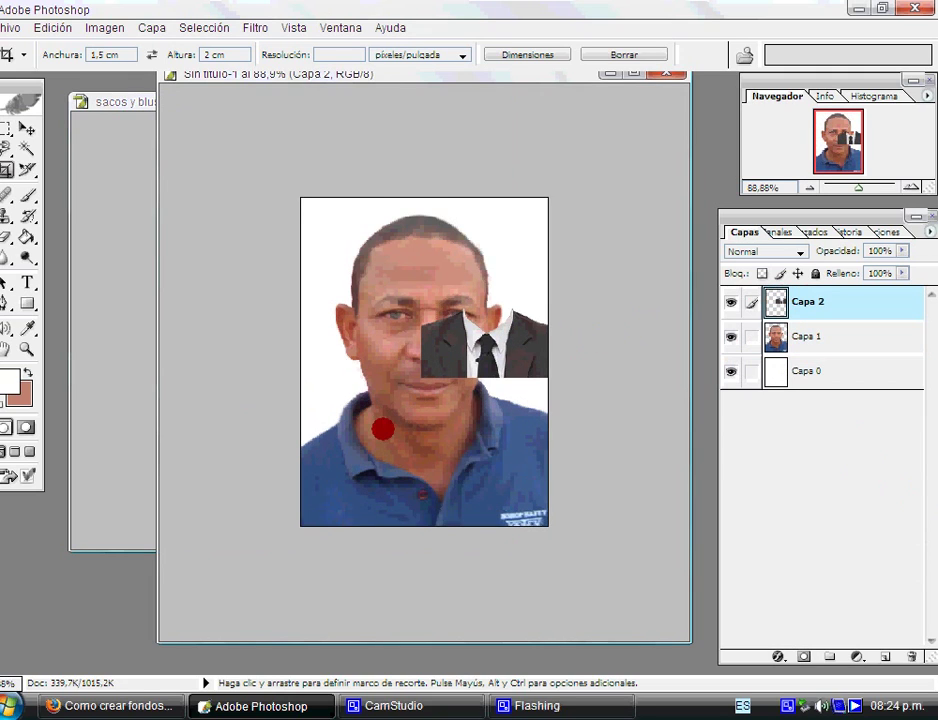
key(ctrl+0)
key(ctrl+t)
mouse_move(524, 356)
mouse_down()
mouse_move(430, 483)
mouse_move(417, 480)
mouse_up()
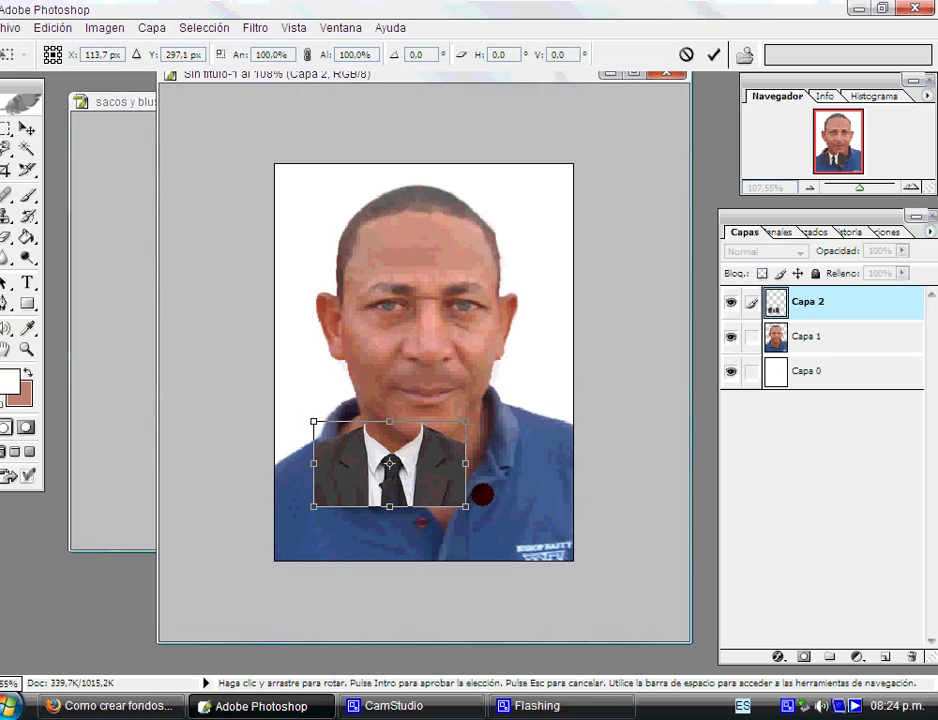
- Scale the suit to about 195% wide by 219% tall, reaching the photo's right edge
mouse_move(467, 507)
mouse_down()
mouse_move(505, 555)
mouse_move(522, 537)
mouse_up()
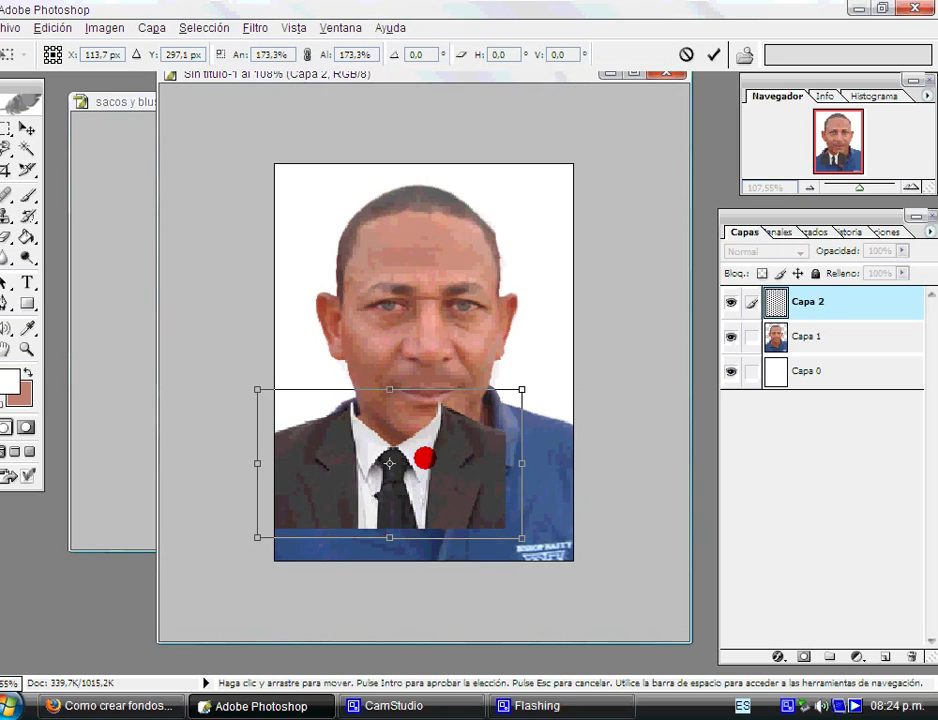
drag(389, 389, 391, 371)
mouse_move(402, 485)
mouse_down()
mouse_move(428, 510)
mouse_move(402, 520)
mouse_up()
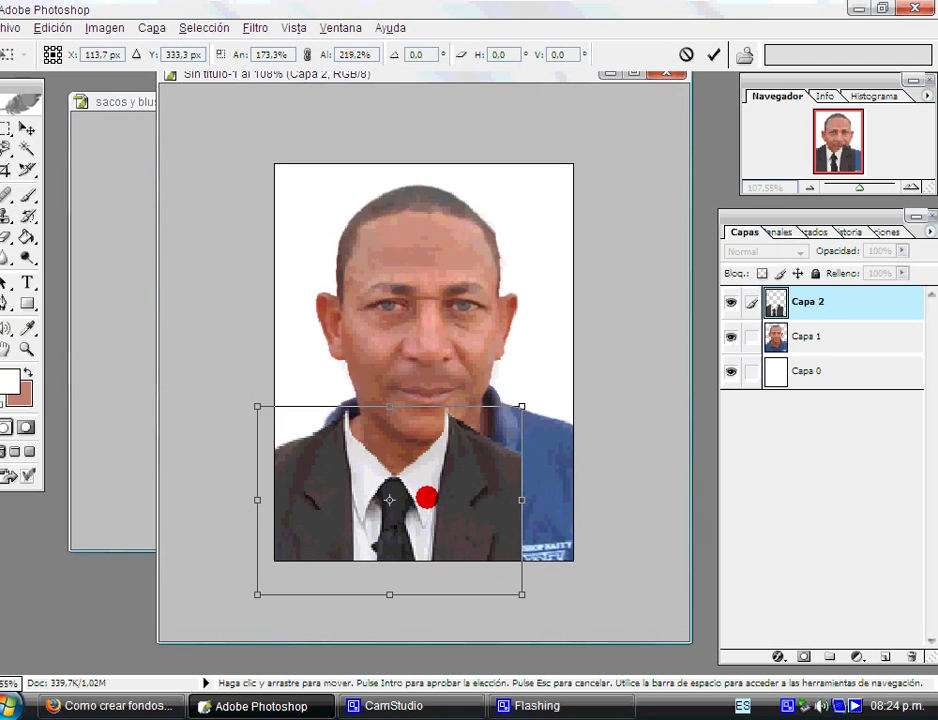
drag(522, 500, 534, 501)
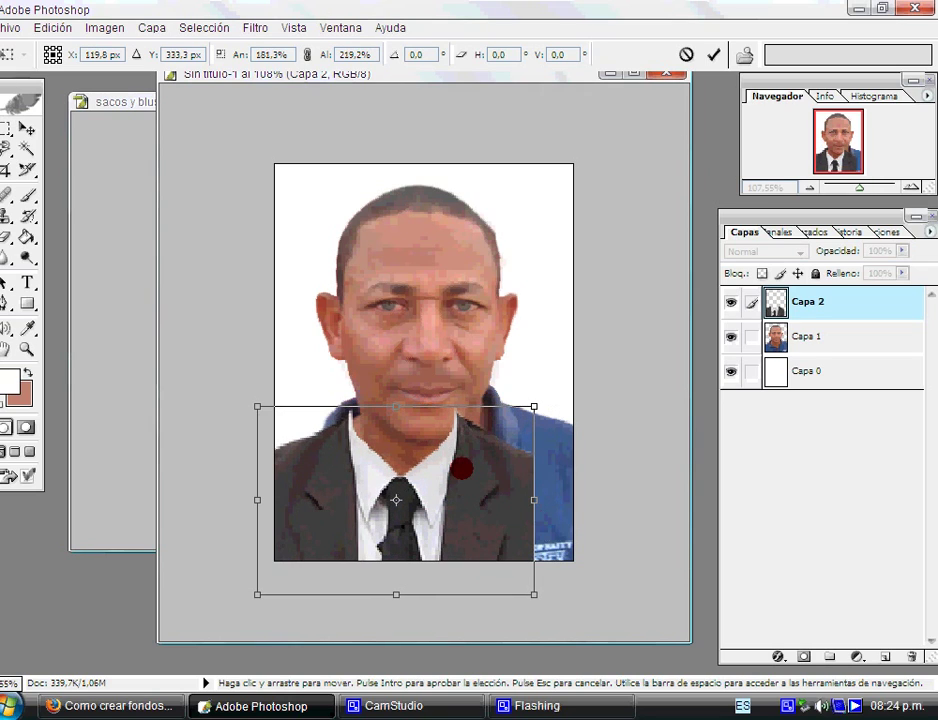
drag(461, 468, 475, 467)
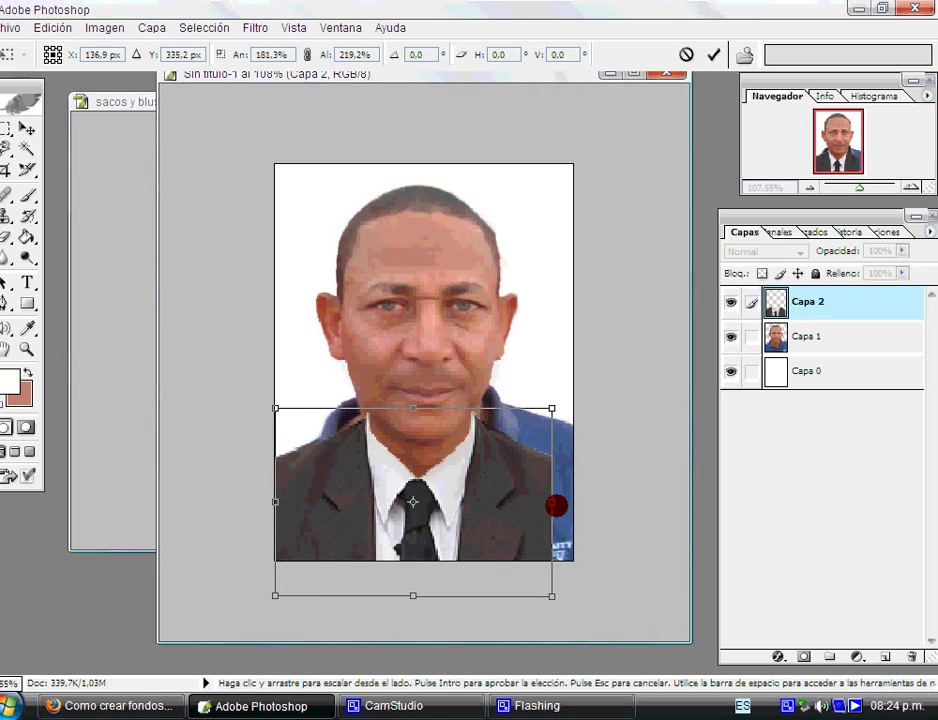
drag(553, 501, 571, 500)
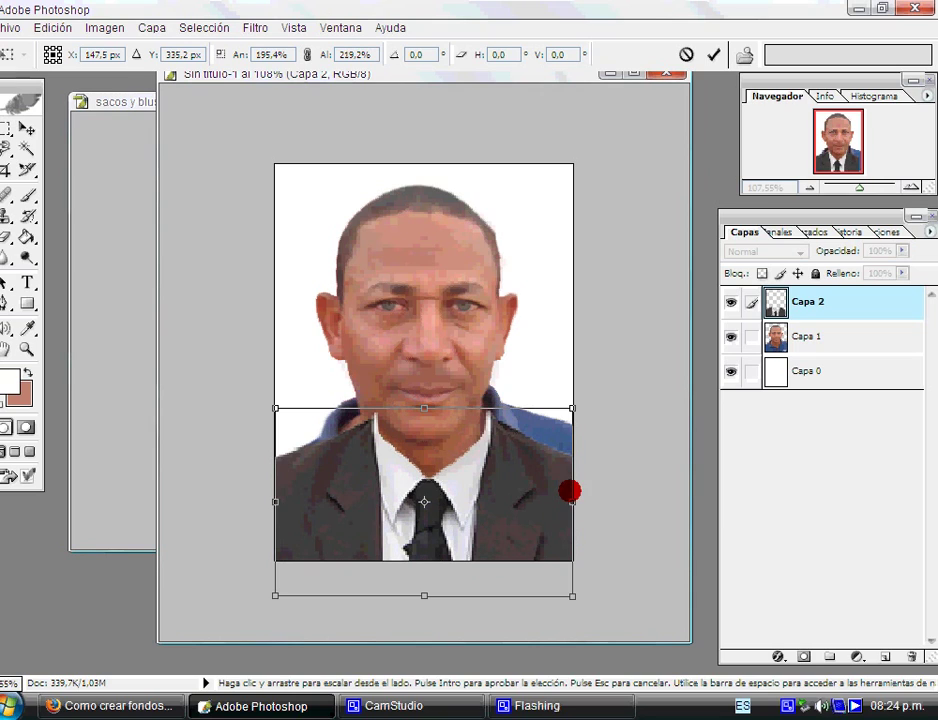
drag(516, 491, 500, 494)
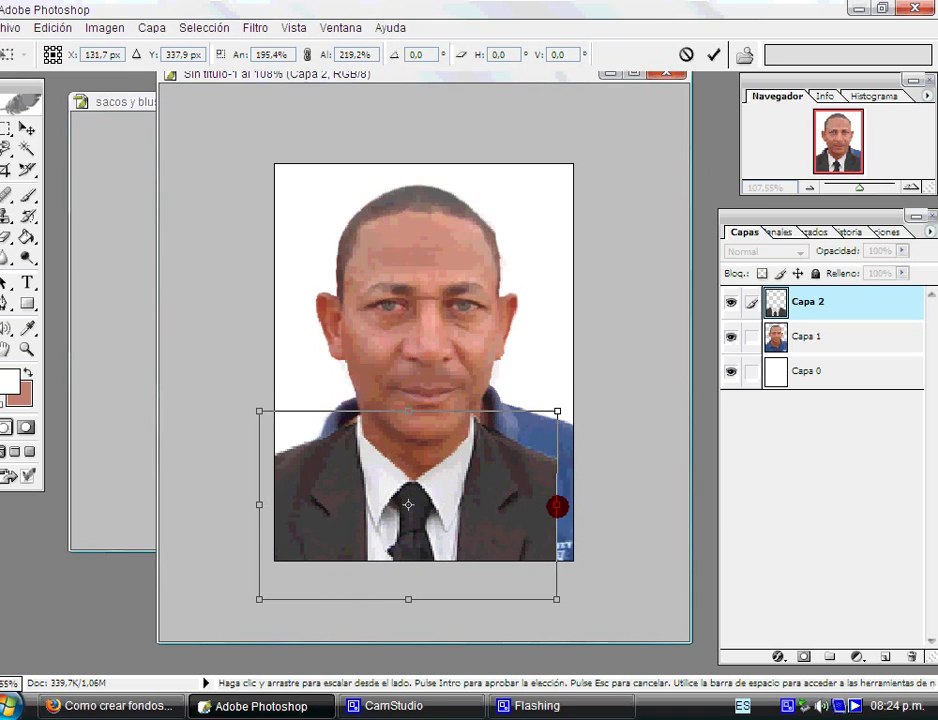
drag(557, 506, 580, 507)
- Commit the enlarged suit and return to the Move tool
key(Return)
key(c)
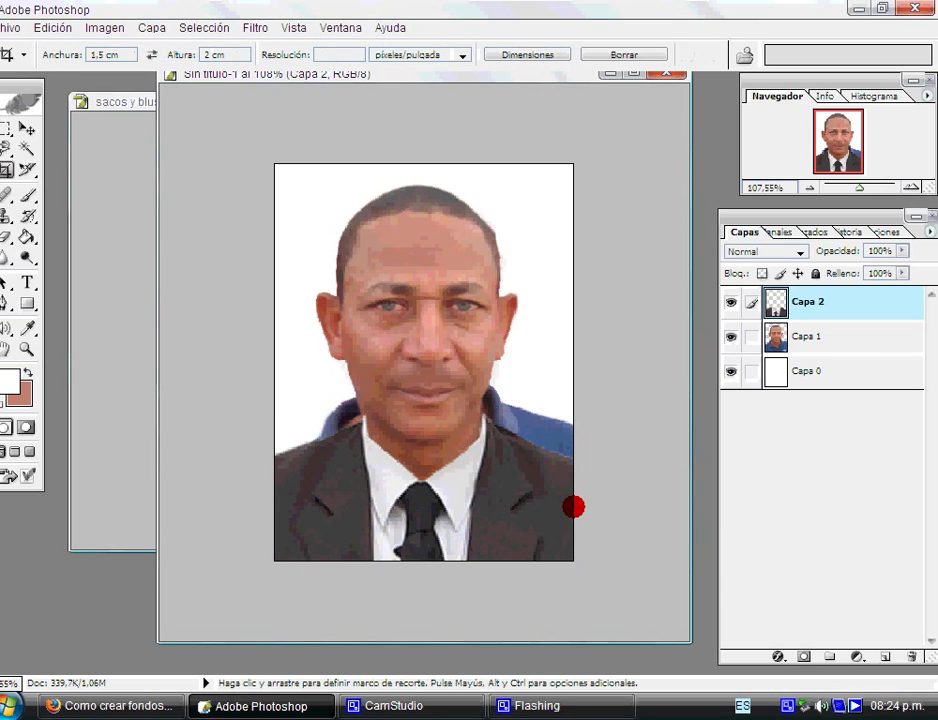
scroll(572, 507, up, 3)
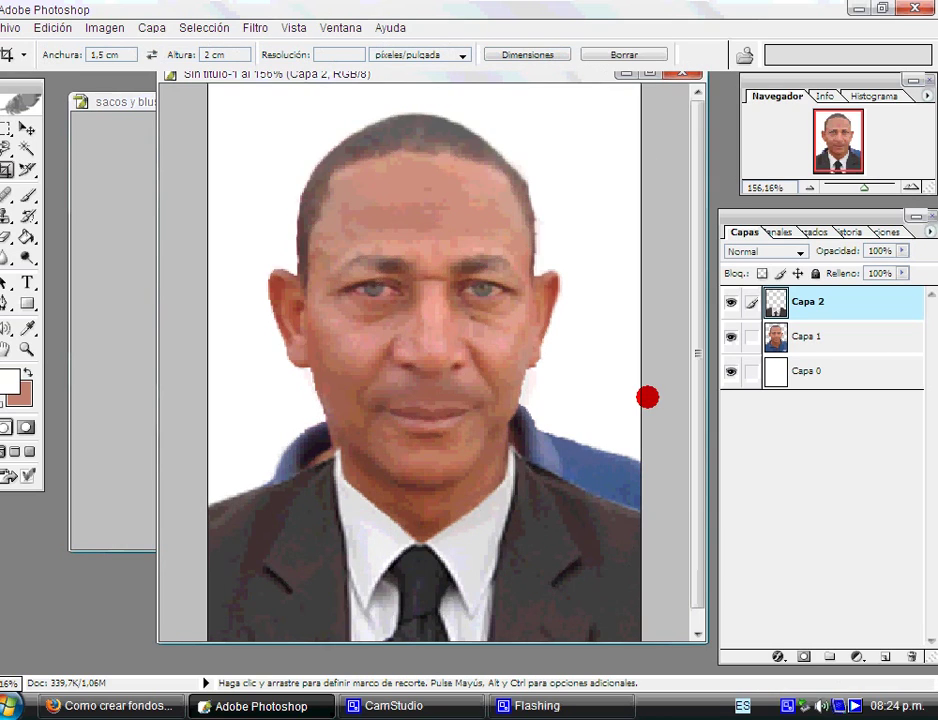
scroll(647, 393, down, 3)
scroll(590, 530, up, 1)
scroll(561, 479, down, 1)
key(v)
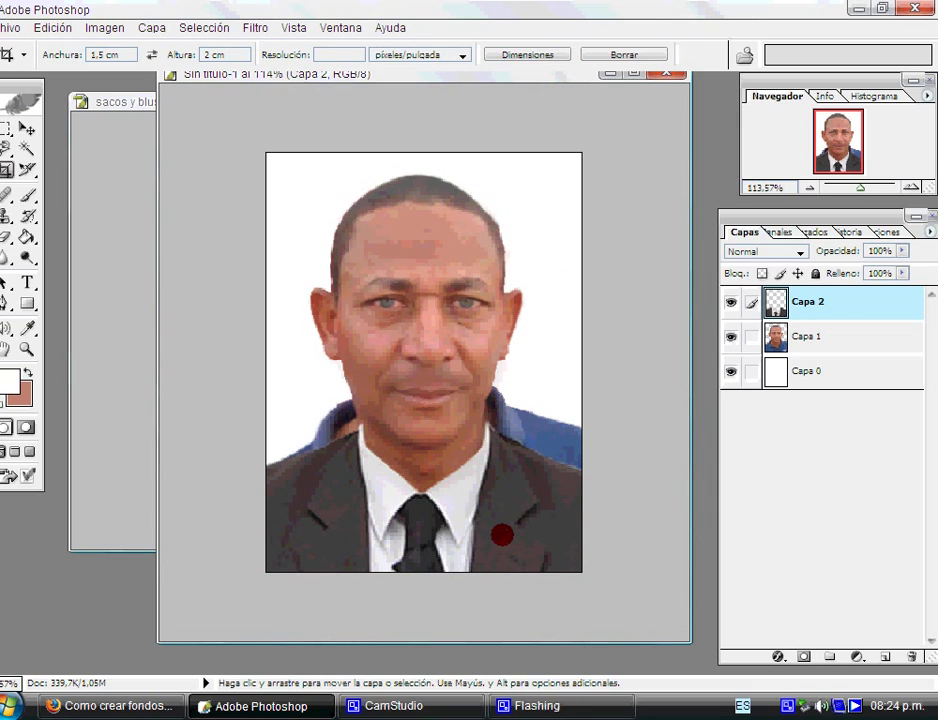
- Refit the suit over the shoulders at about 98.2% wide by 96.2% tall and commit
key(ctrl+t)
mouse_move(437, 615)
mouse_down()
mouse_move(413, 583)
mouse_move(412, 600)
mouse_up()
drag(412, 419, 413, 407)
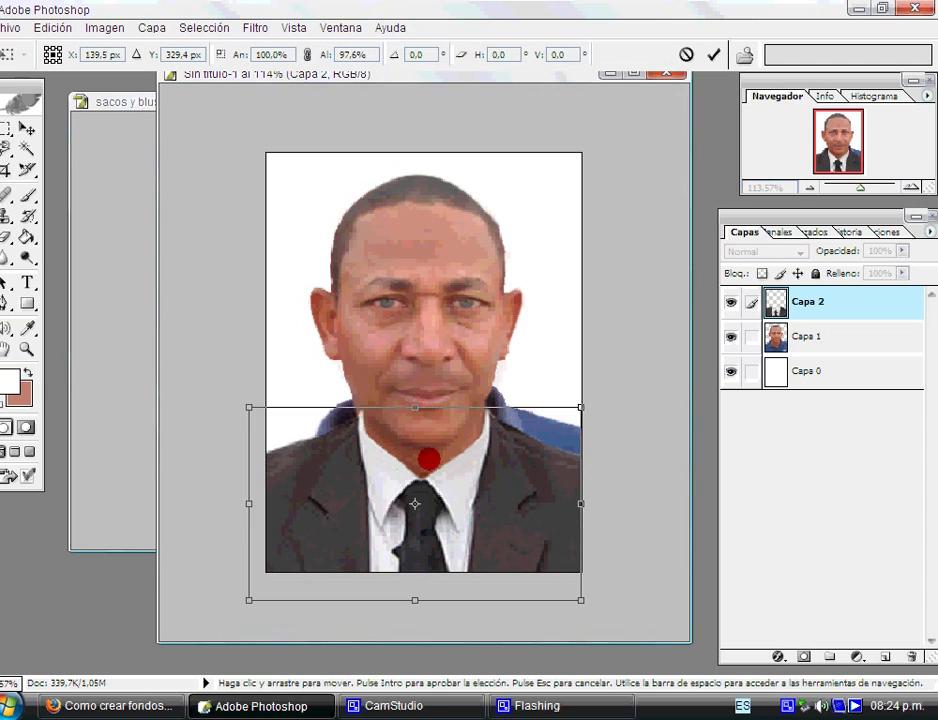
drag(428, 459, 430, 430)
drag(421, 377, 417, 391)
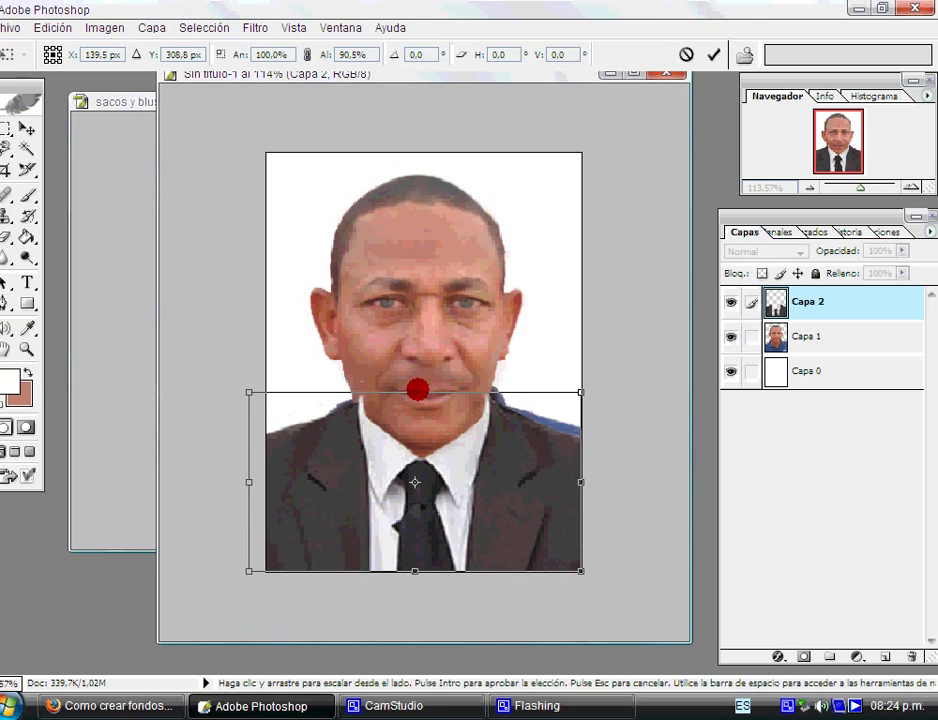
drag(249, 482, 262, 482)
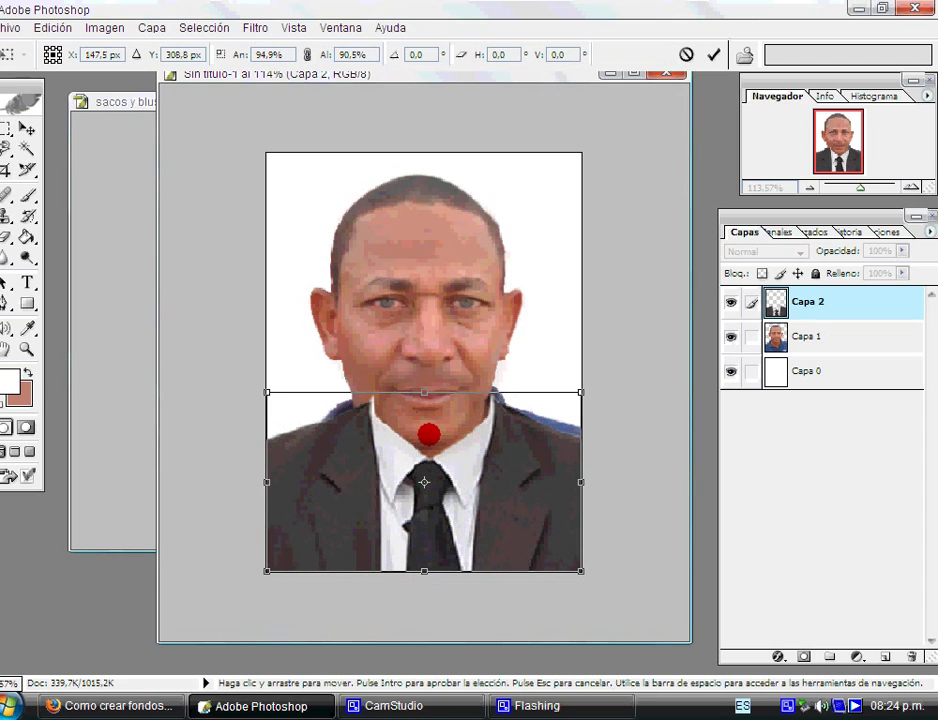
mouse_move(427, 431)
mouse_down()
mouse_move(427, 461)
mouse_move(416, 461)
mouse_up()
drag(483, 480, 482, 466)
drag(569, 498, 582, 498)
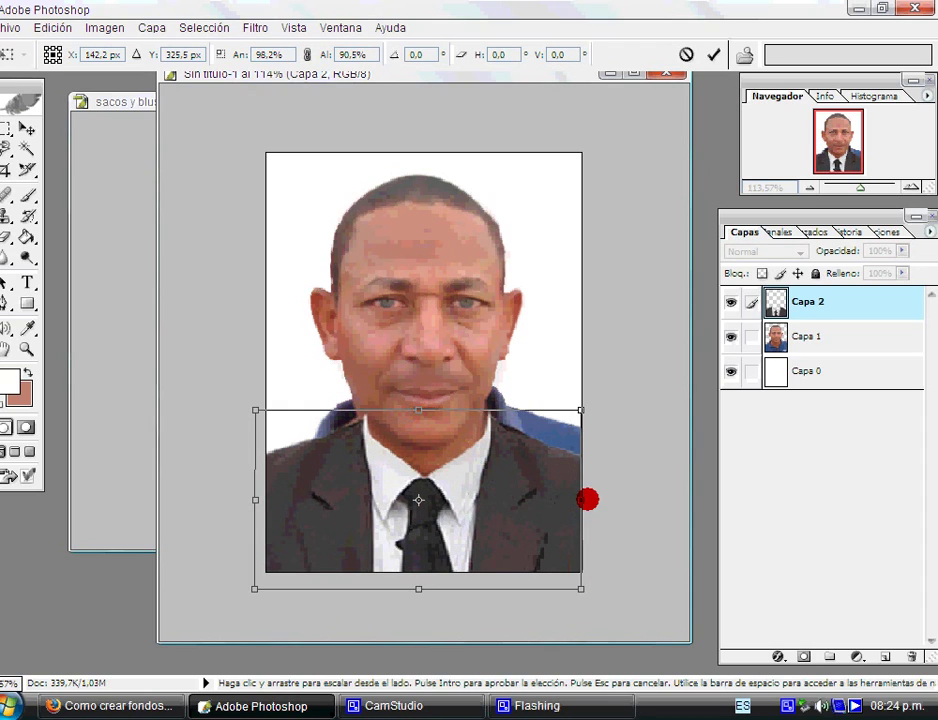
drag(579, 408, 580, 398)
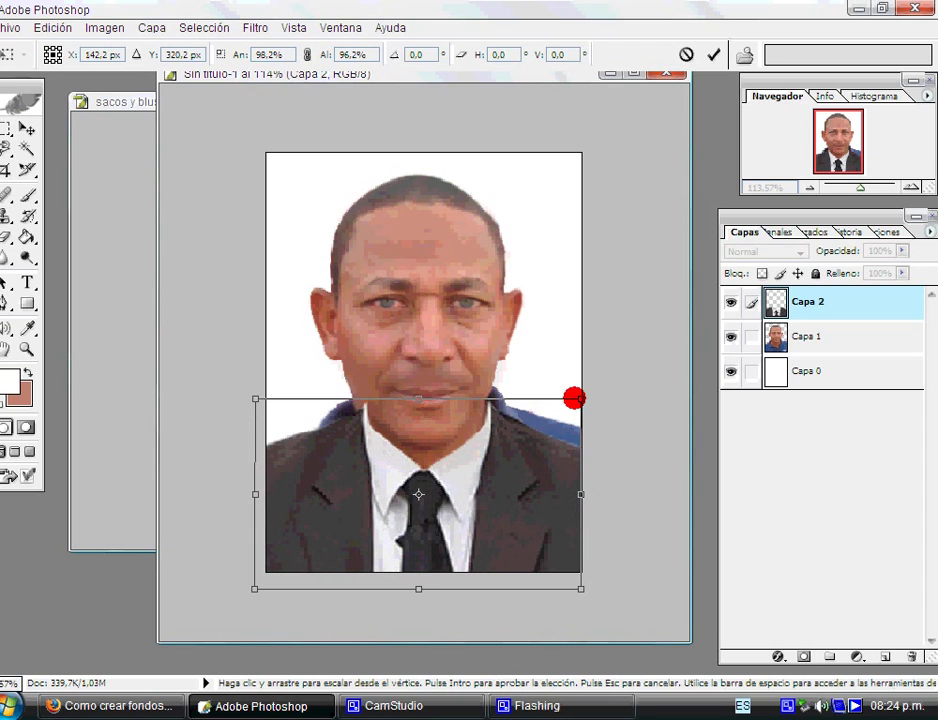
mouse_move(517, 488)
mouse_down()
mouse_move(456, 480)
mouse_move(466, 480)
mouse_up()
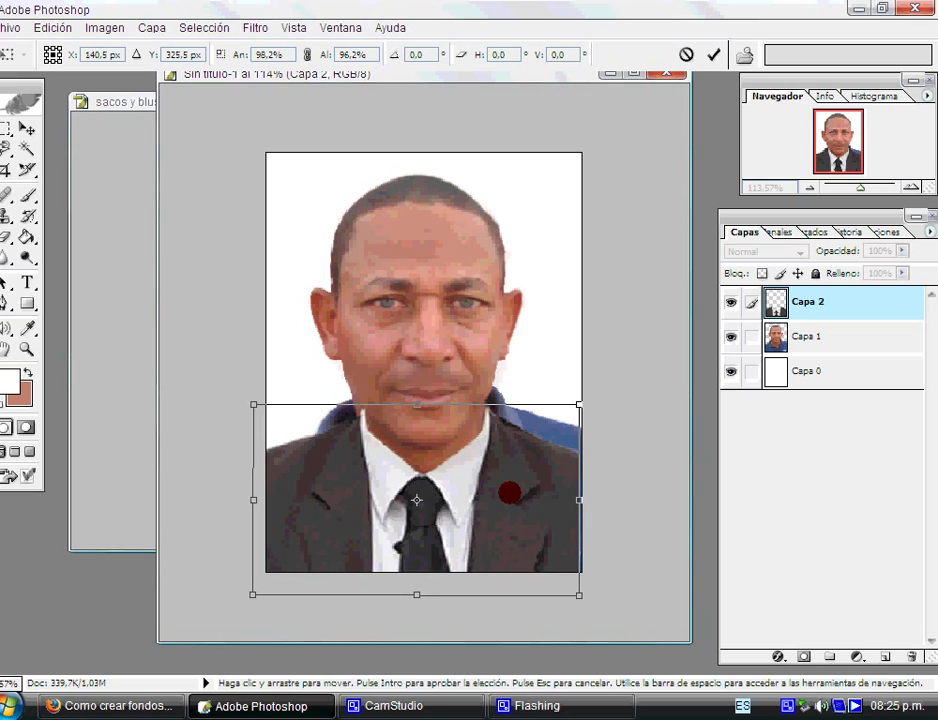
key(Return)
- Zoom around the portrait and pick the Eraser tool
key(c)
scroll(490, 440, down, 1)
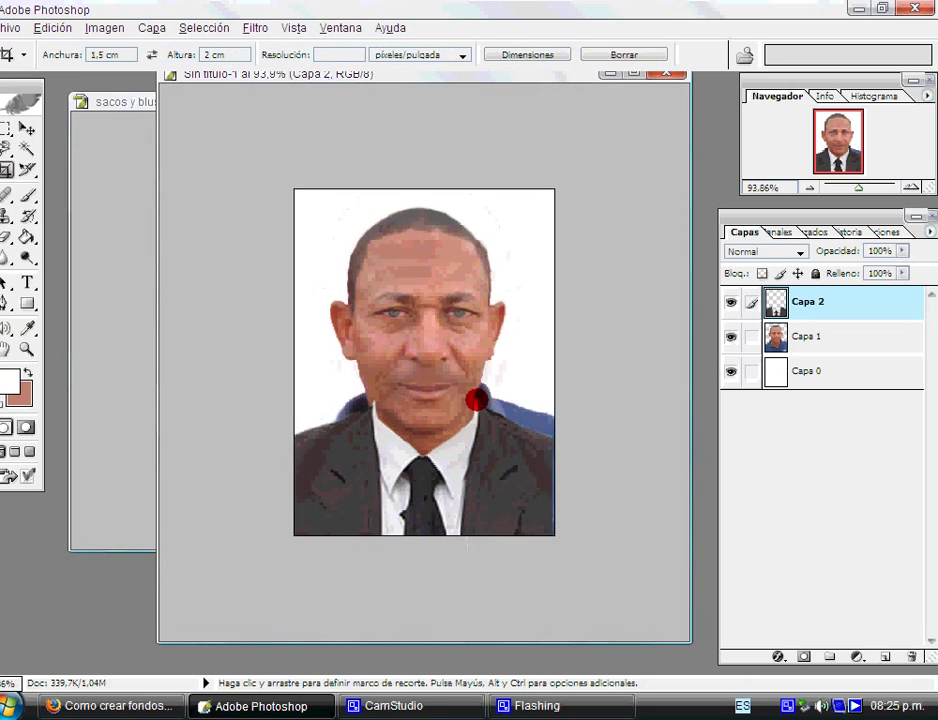
scroll(515, 437, down, 1)
scroll(515, 440, up, 2)
scroll(514, 446, up, 1)
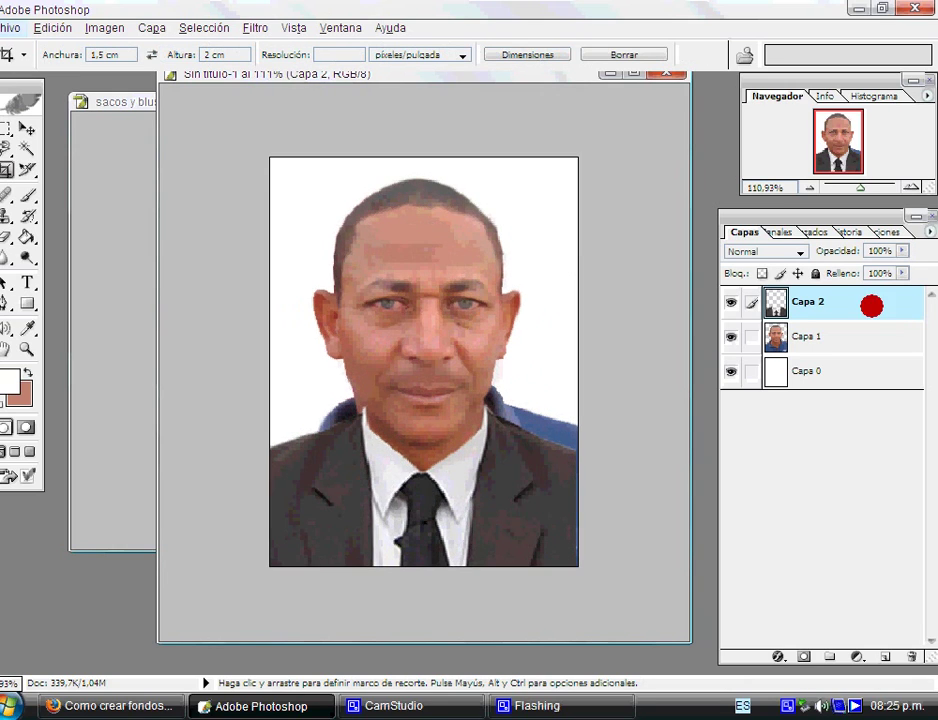
scroll(549, 245, up, 1)
click(14, 238)
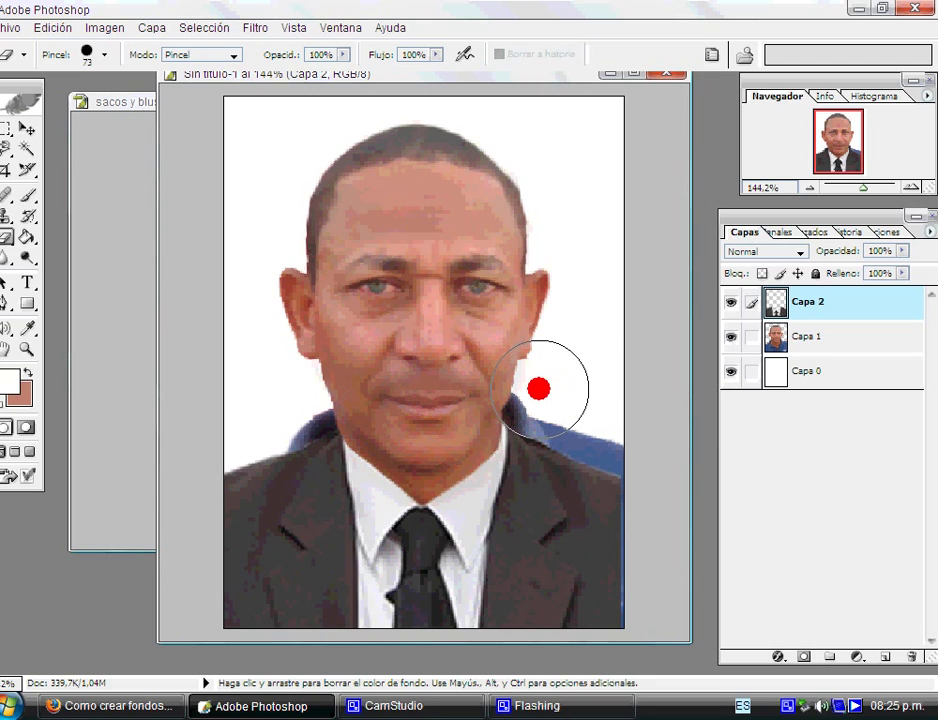
scroll(620, 446, down, 2)
scroll(620, 446, down, 1)
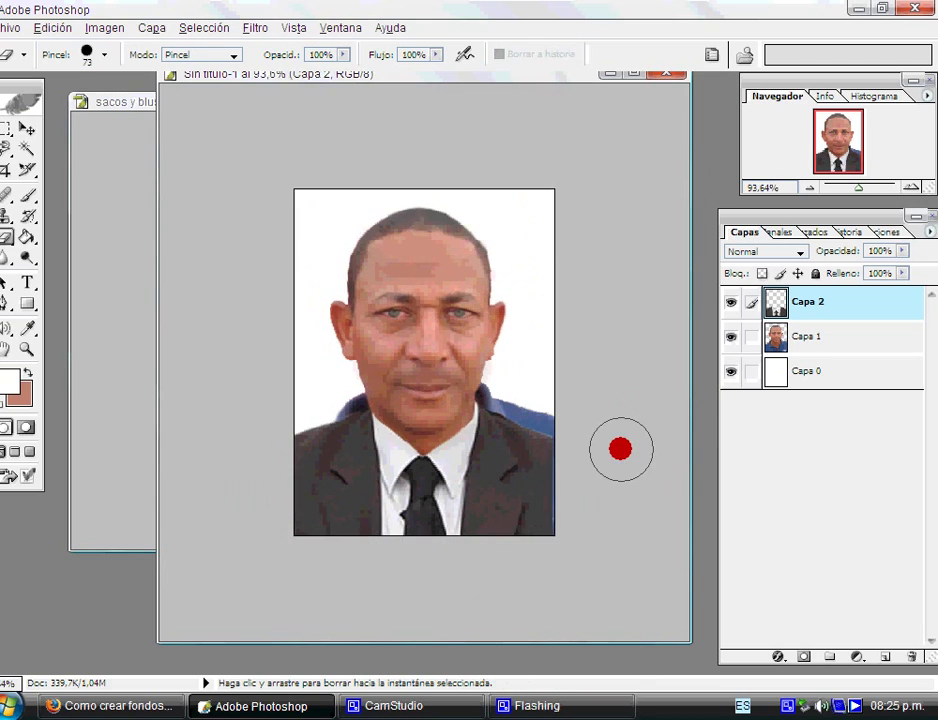
scroll(620, 446, down, 2)
scroll(620, 449, up, 2)
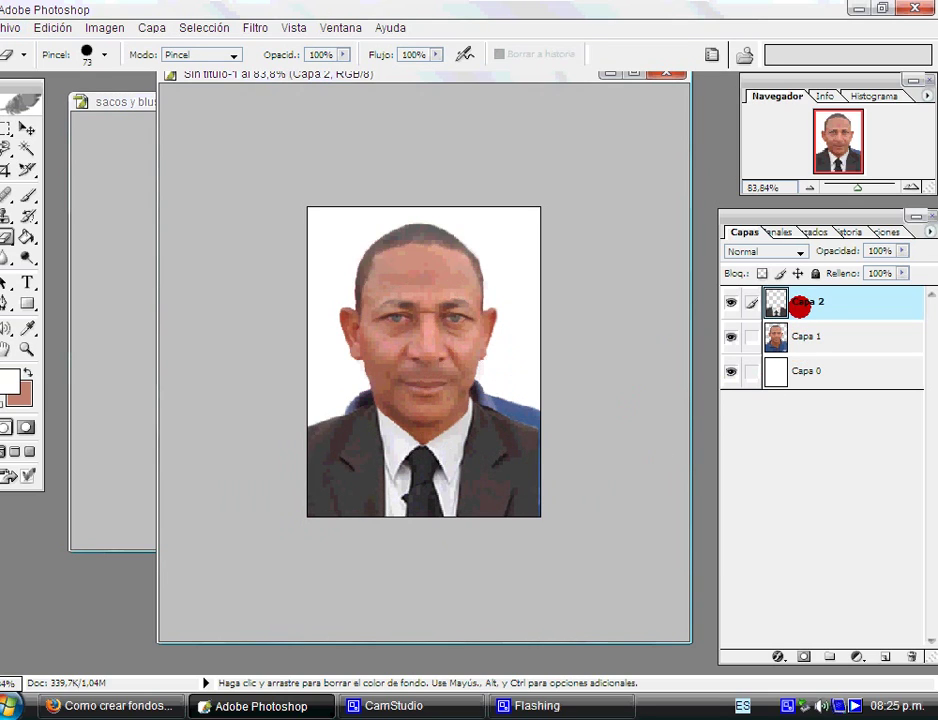
- Stretch the suit to about 114.7% height past the bottom edge, then make Capa 1 active
key(ctrl+t)
drag(418, 533, 417, 554)
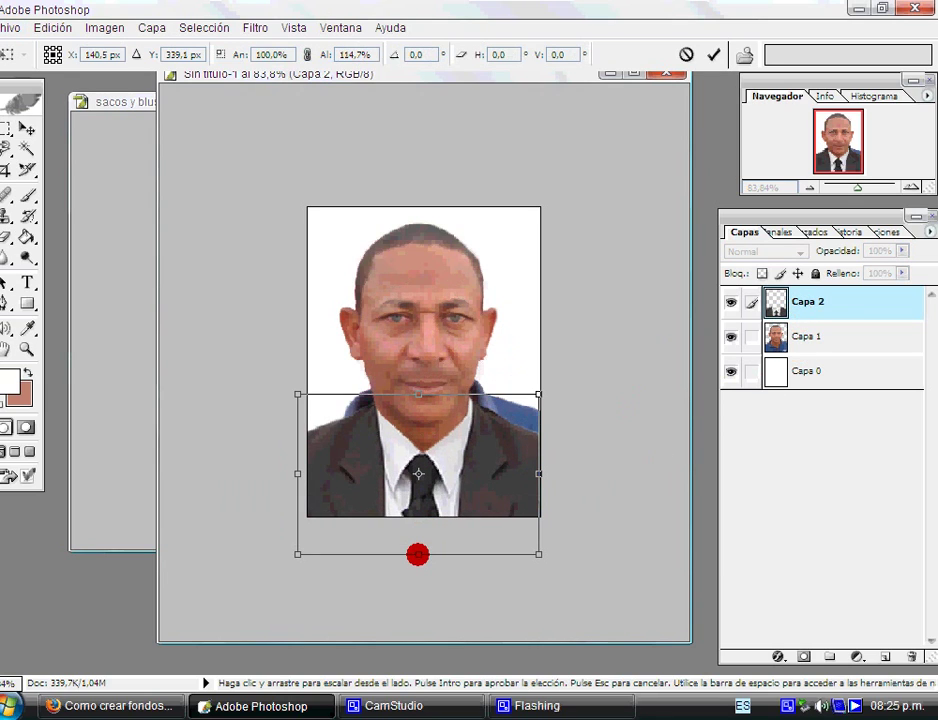
key(ctrl+plus)
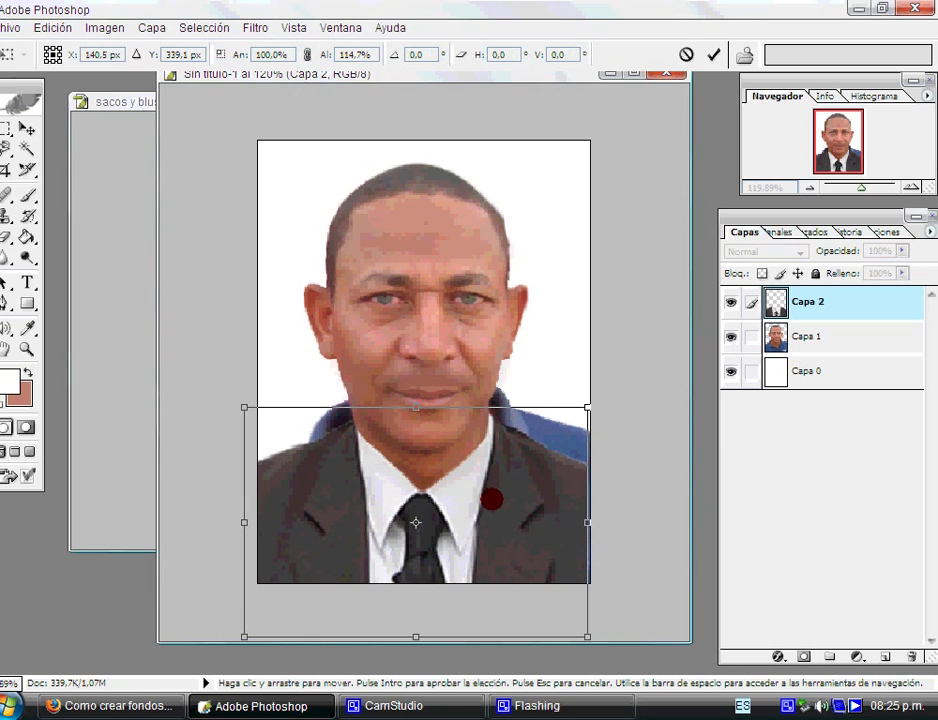
key(Return)
key(e)
scroll(497, 515, down, 3)
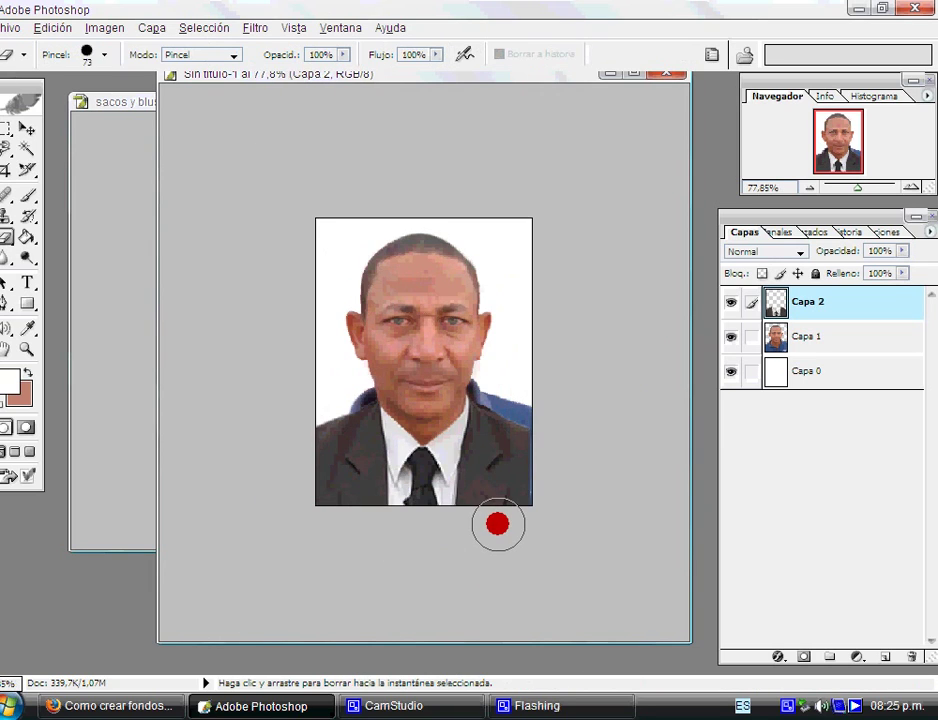
click(790, 336)
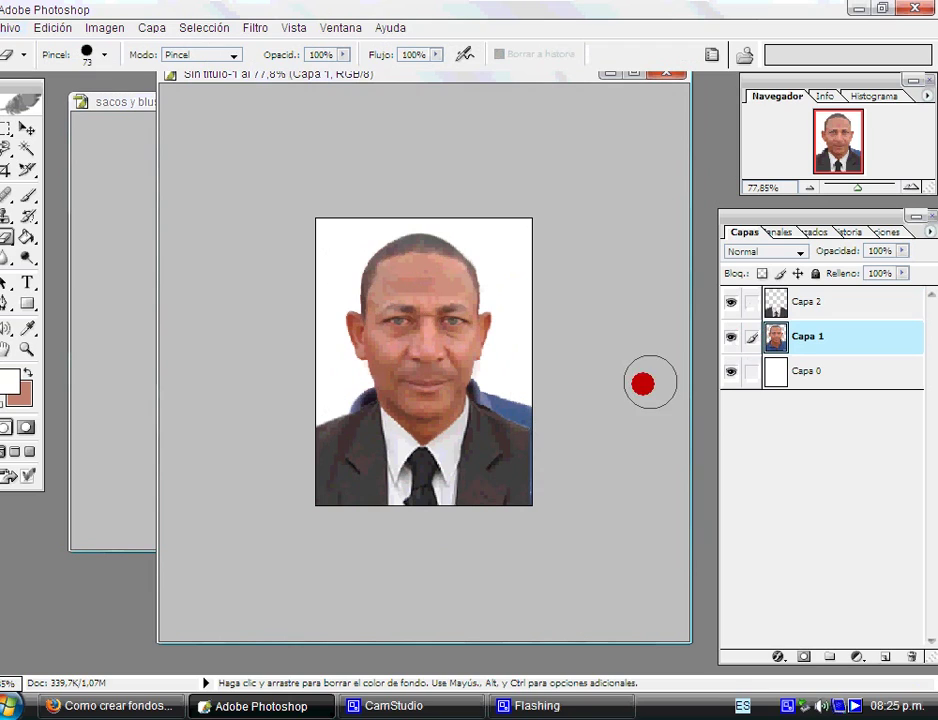
- Erase the blue chair right of the man's shoulder on Capa 1, trying the eraser modes
scroll(540, 440, up, 2)
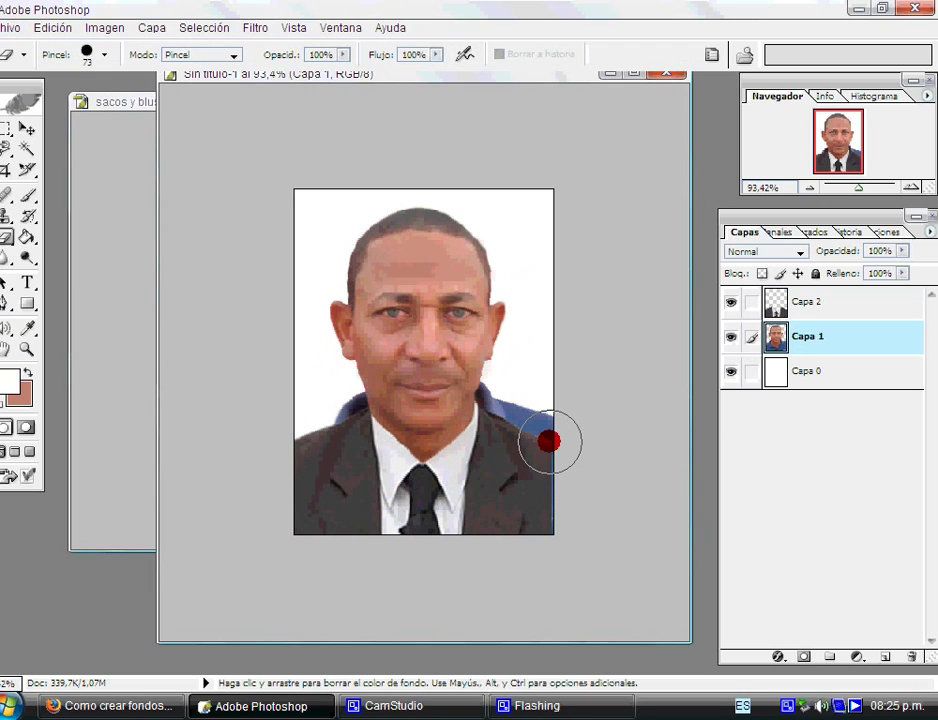
drag(548, 441, 511, 395)
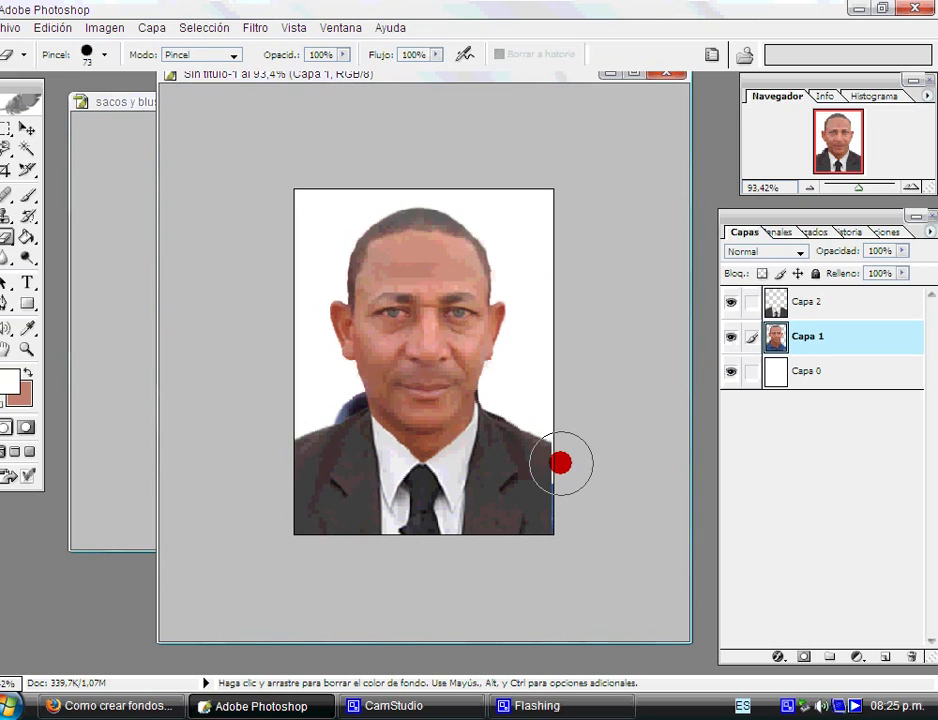
drag(5, 238, 80, 253)
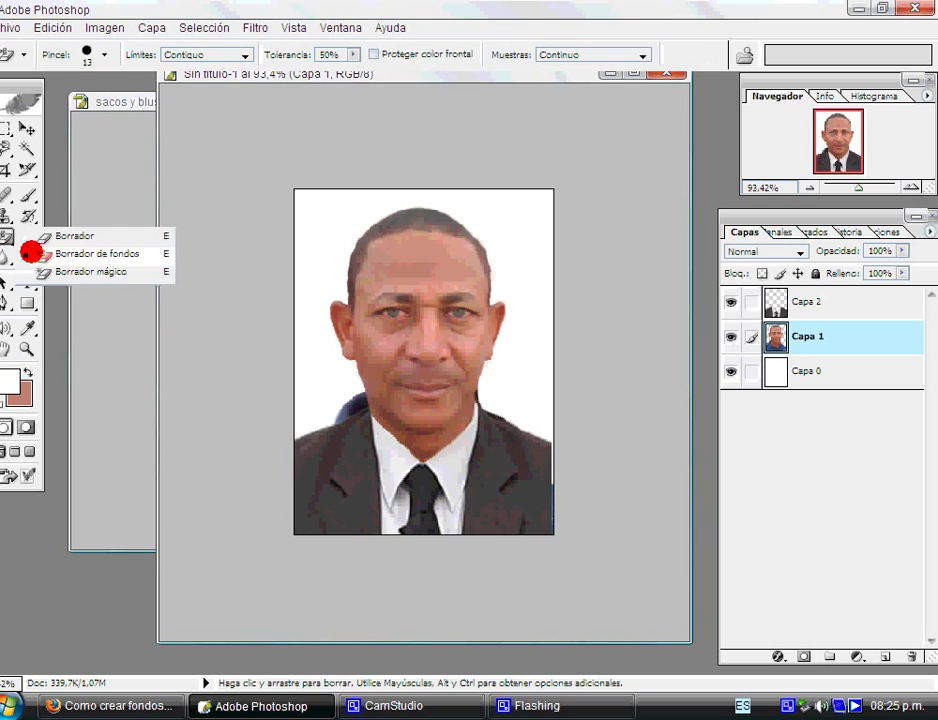
drag(10, 240, 72, 234)
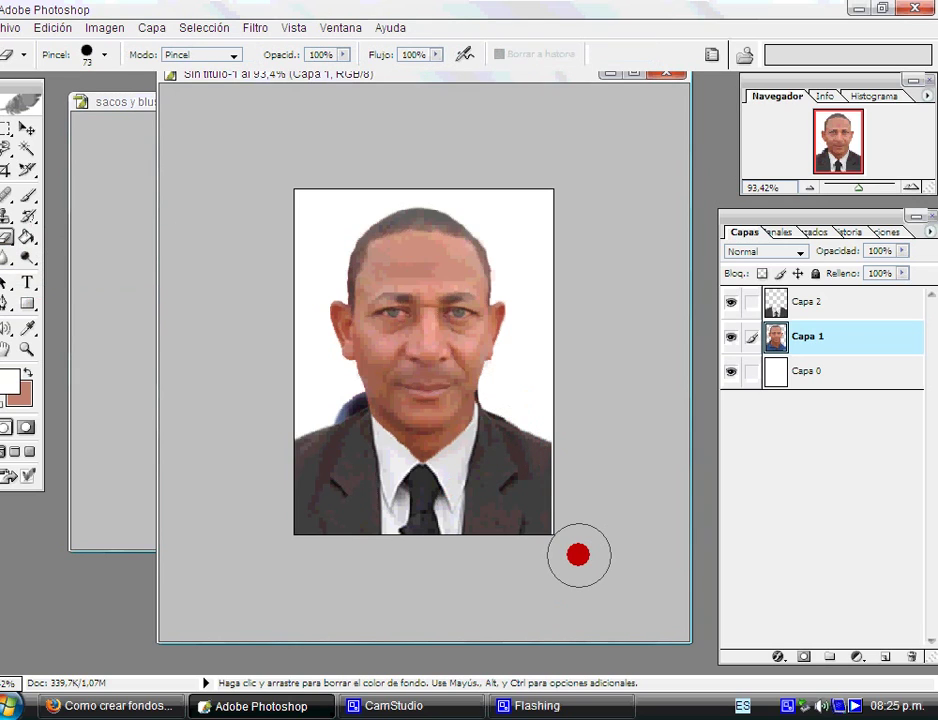
- Erase the blue chair patch beside the left shoulder, then reselect Capa 2
scroll(444, 437, up, 1)
scroll(578, 447, up, 1)
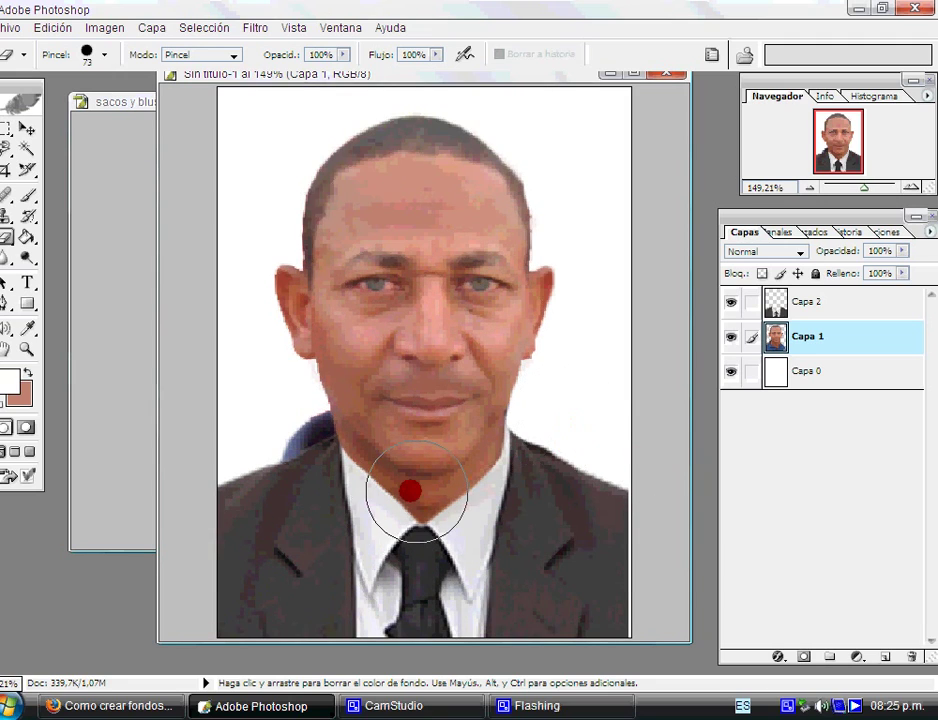
mouse_move(276, 431)
mouse_down()
mouse_move(240, 464)
mouse_move(281, 434)
mouse_up()
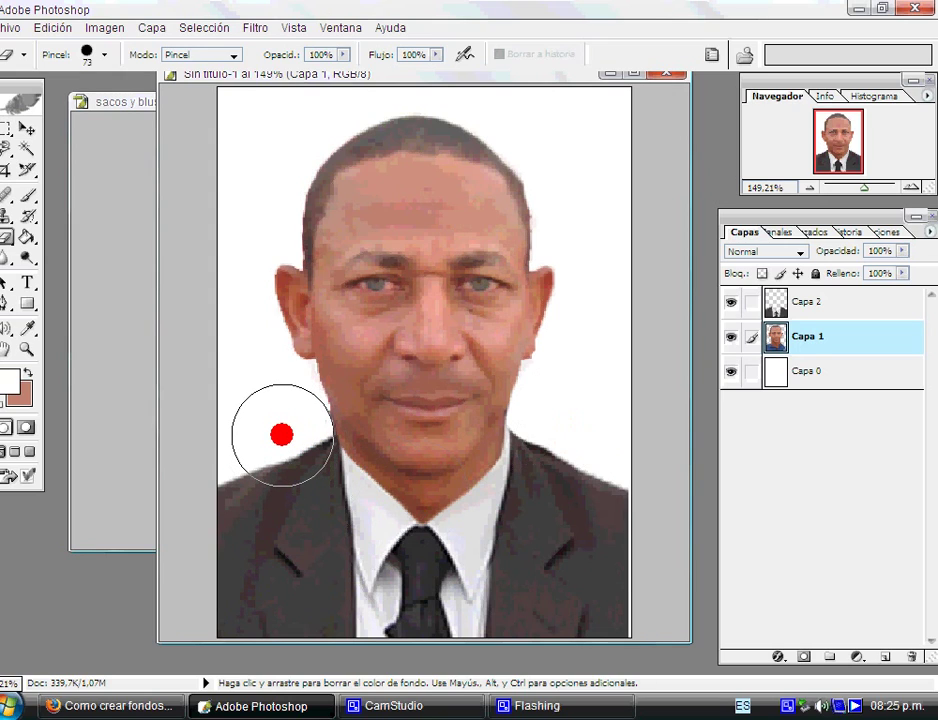
scroll(571, 555, down, 3)
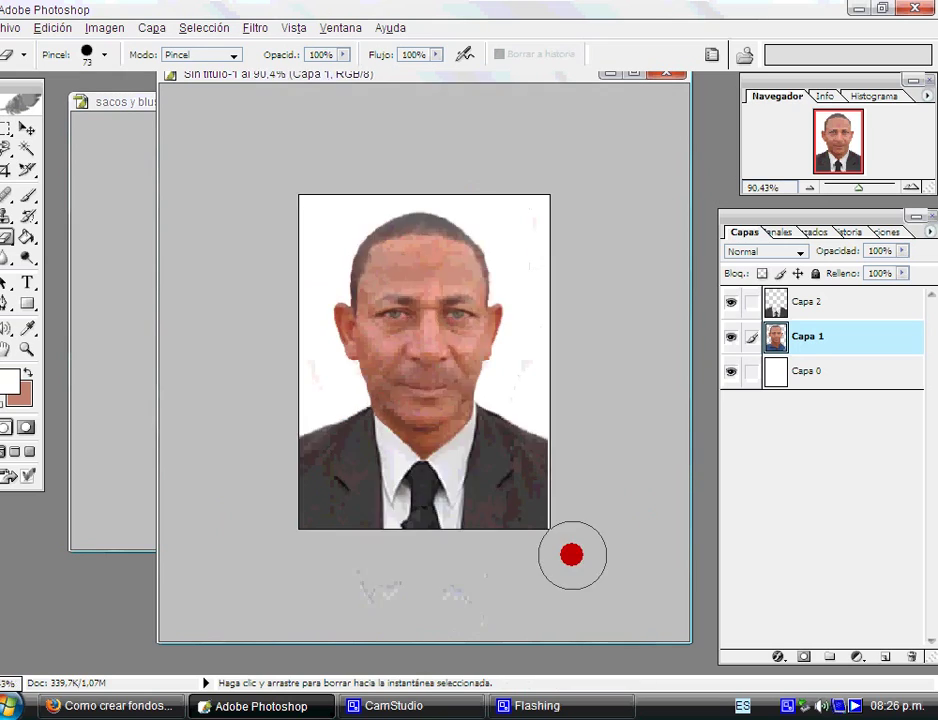
scroll(567, 553, down, 2)
scroll(647, 442, up, 1)
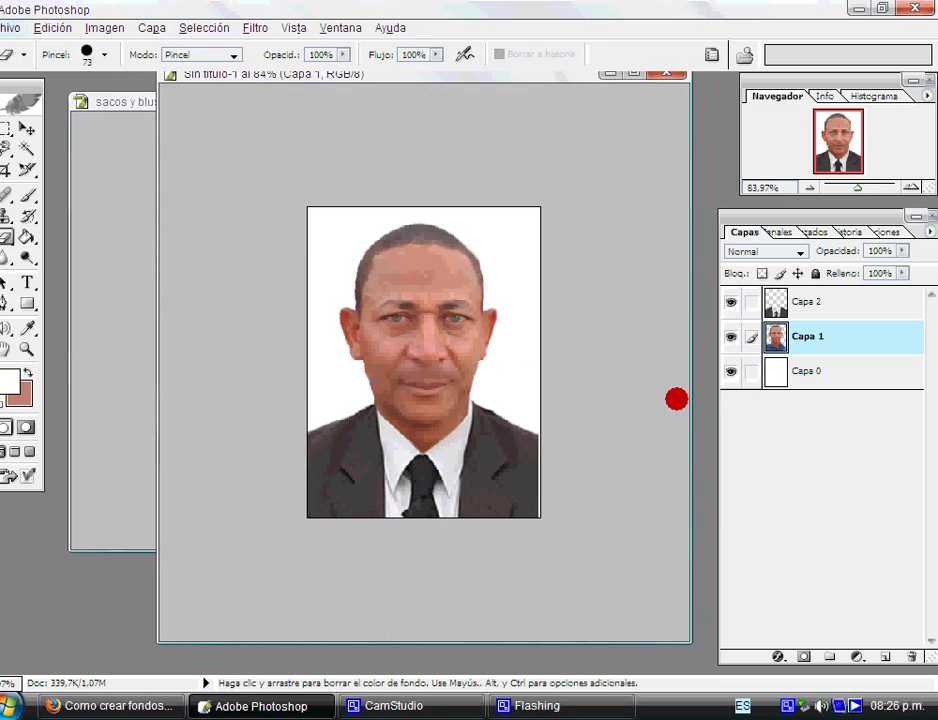
scroll(676, 399, up, 1)
click(798, 304)
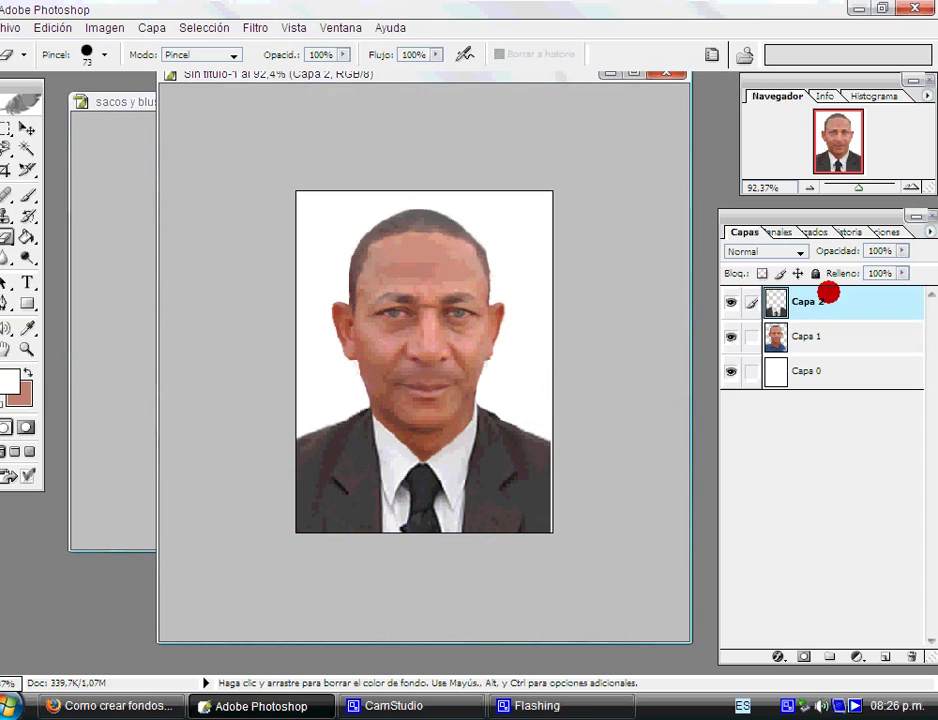
- Reposition the suit layer with Free Transform and zoom in on the portrait
key(v)
key(ctrl+t)
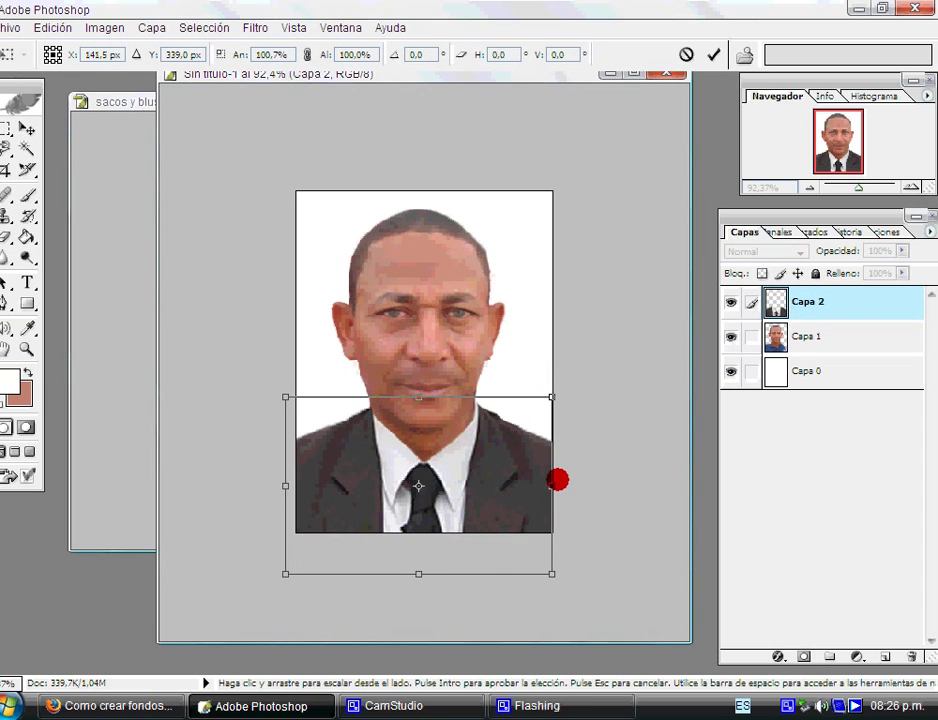
key(Return)
key(e)
key(ctrl+plus)
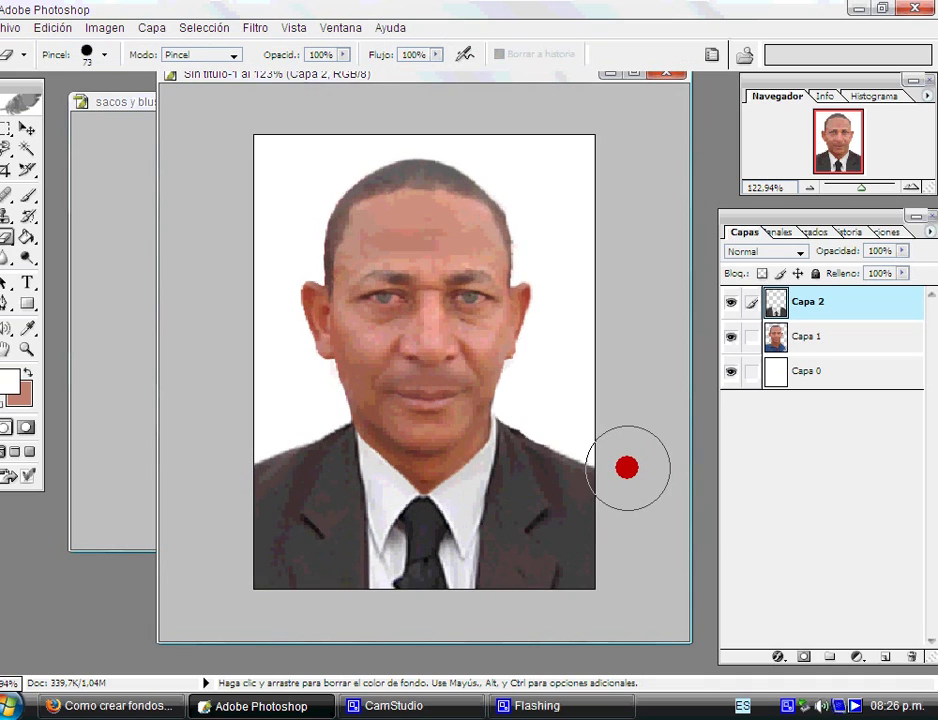
key(ctrl+plus)
key(ctrl+plus)
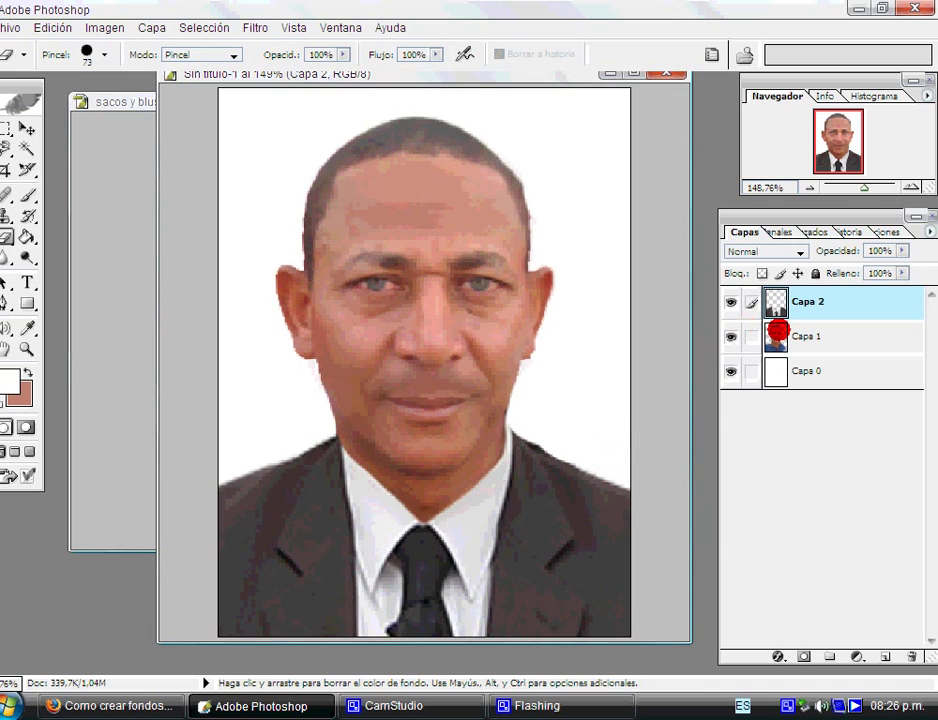
- Narrow the Capa 1 portrait layer slightly from the right with Free Transform
click(777, 331)
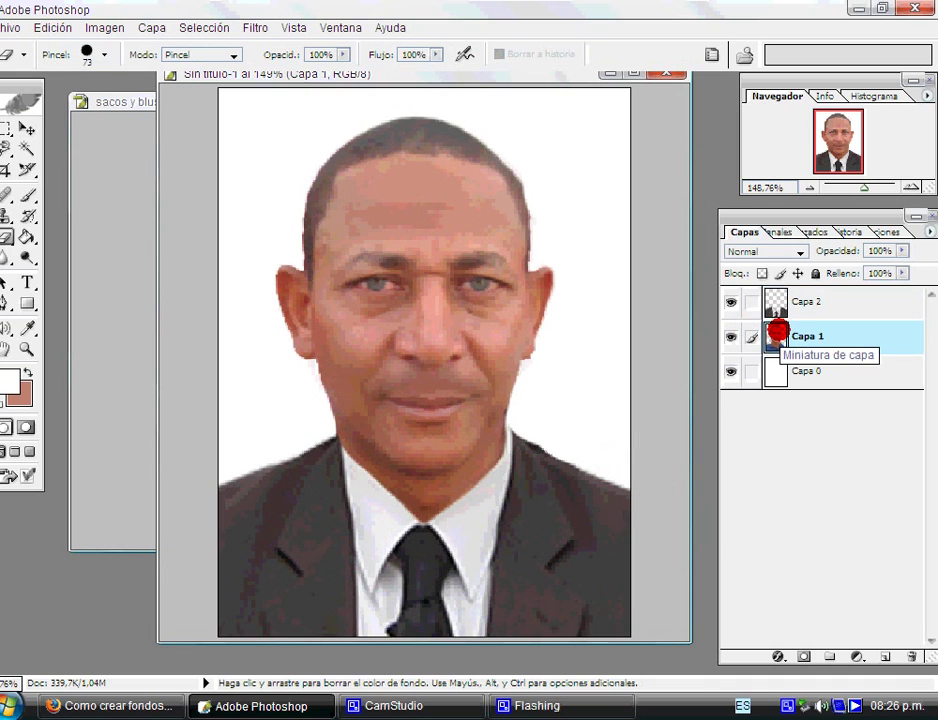
key(ctrl+t)
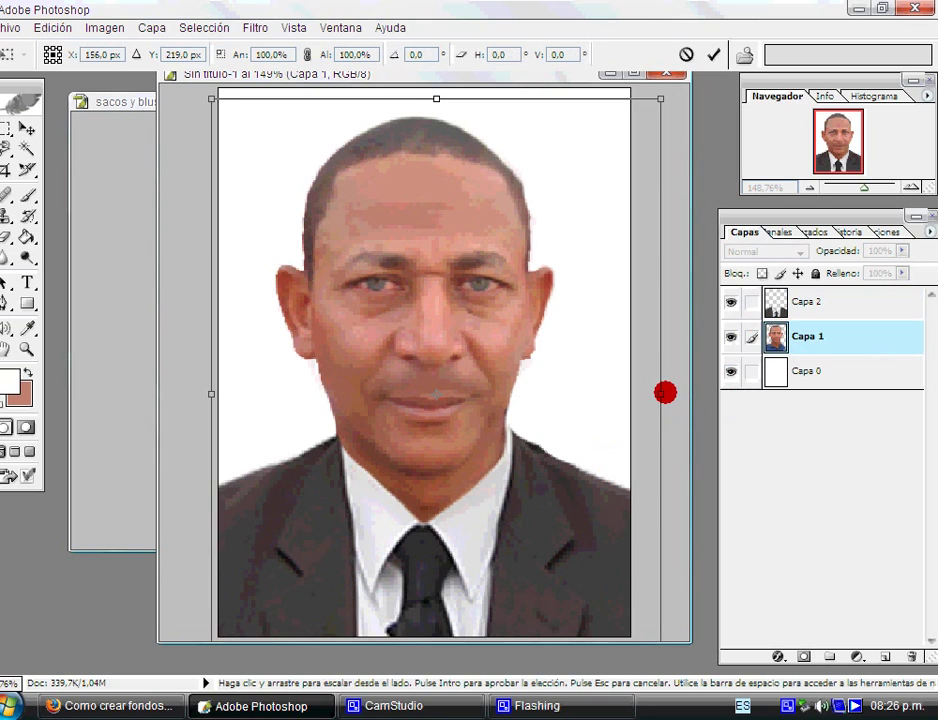
mouse_move(665, 392)
mouse_down()
mouse_move(655, 392)
mouse_move(668, 392)
mouse_up()
key(Return)
- Undo an accidental eraser mark on the cheek and make Capa 1 active again
key(e)
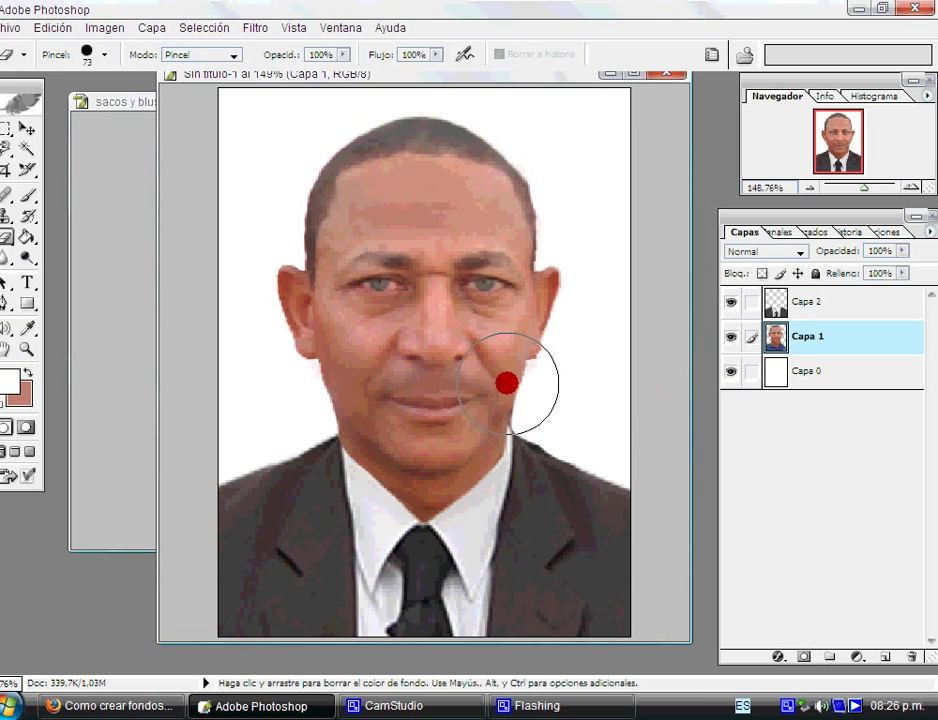
click(507, 383)
click(810, 302)
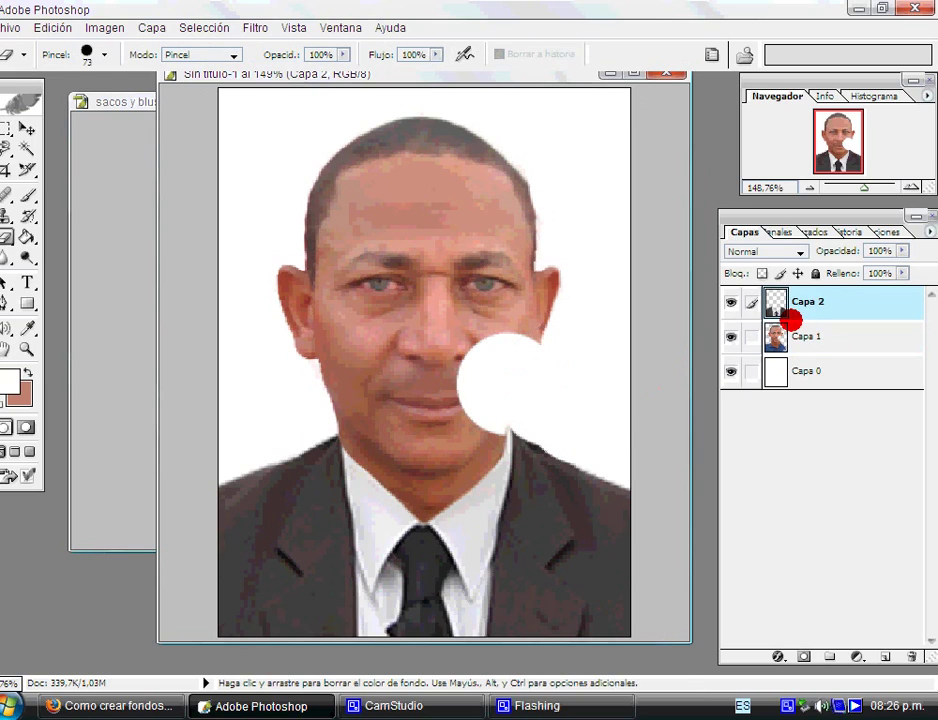
key(ctrl+z)
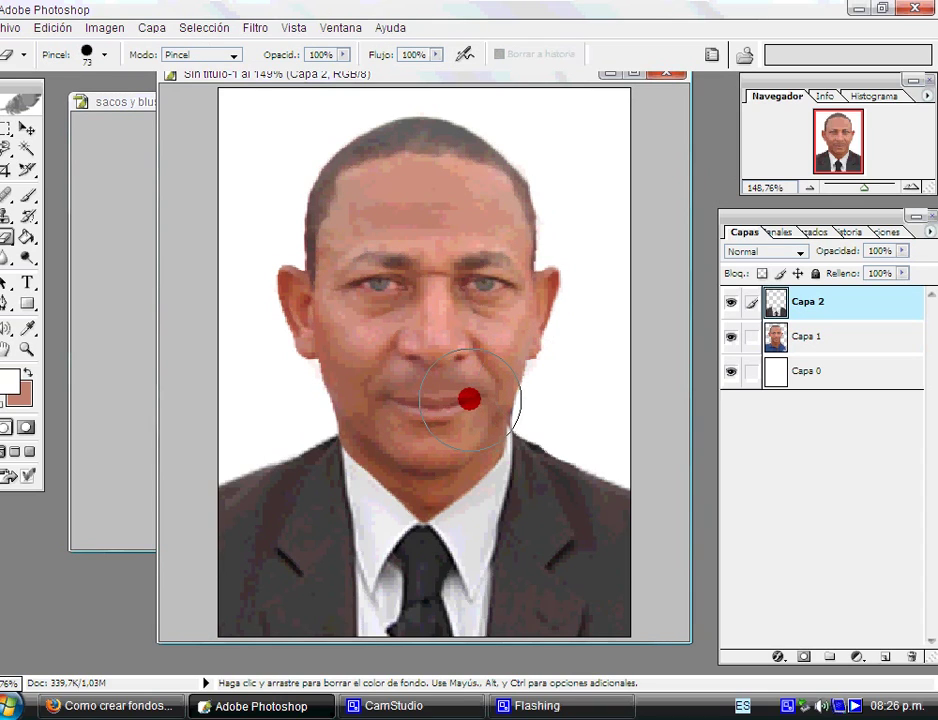
scroll(505, 425, down, 2)
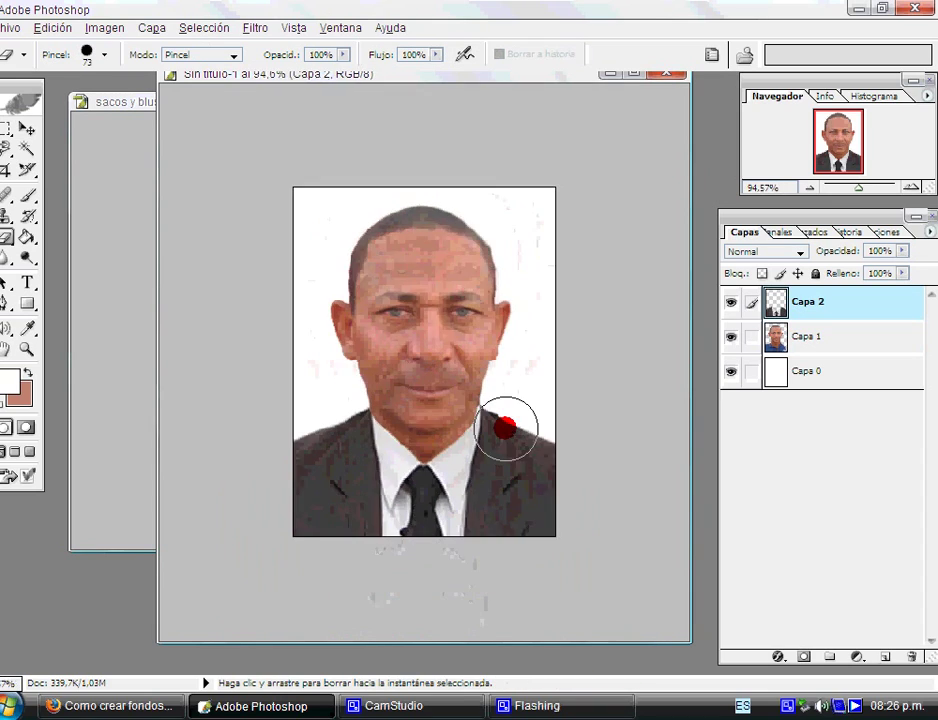
scroll(506, 428, down, 2)
scroll(504, 428, up, 2)
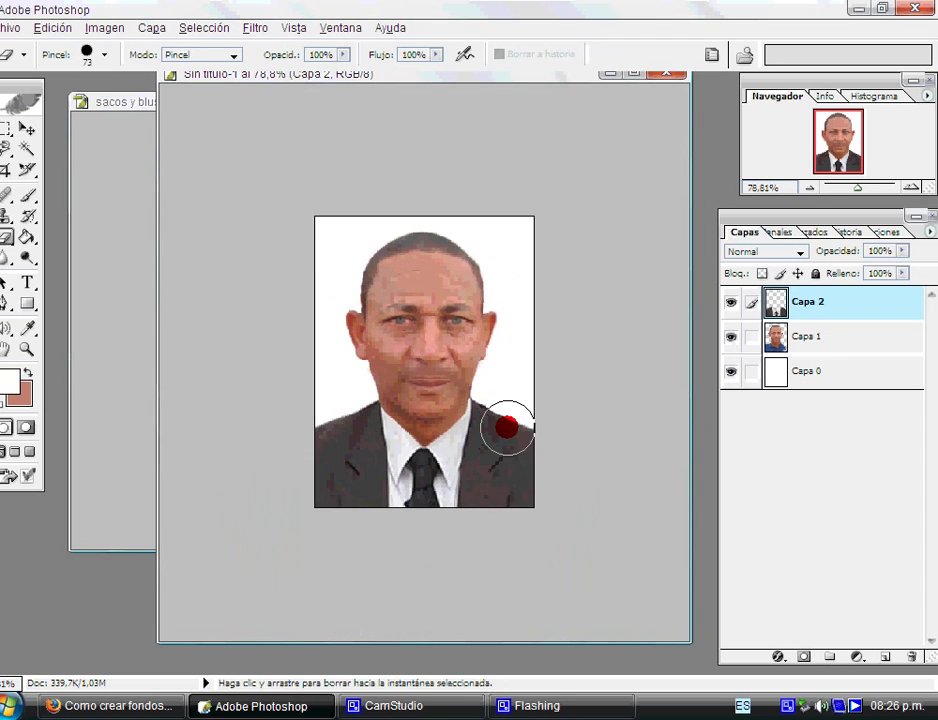
scroll(504, 428, up, 1)
scroll(504, 428, down, 4)
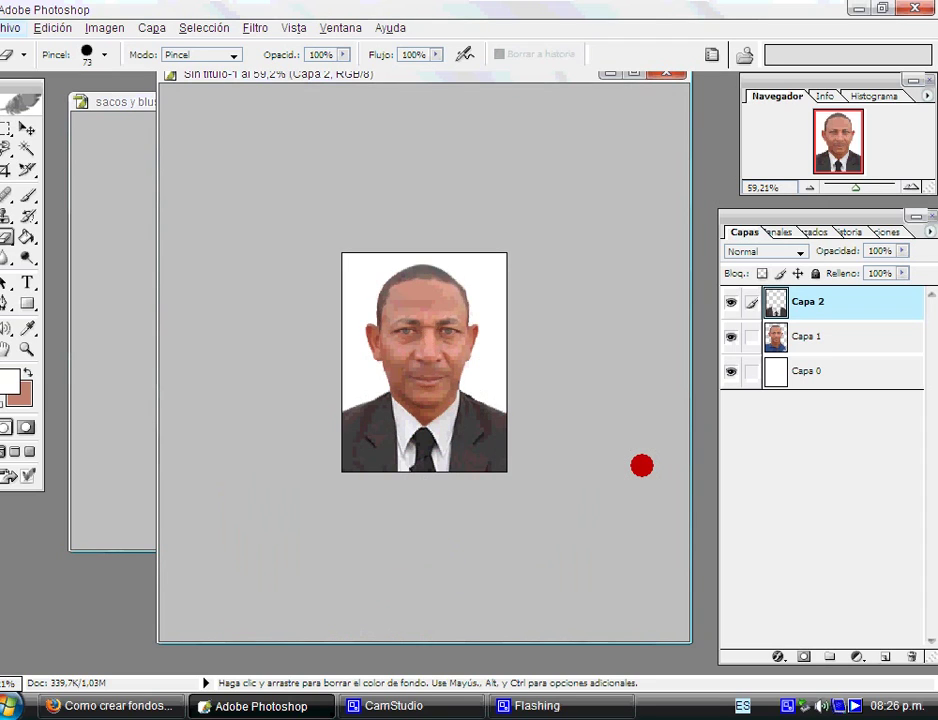
click(780, 336)
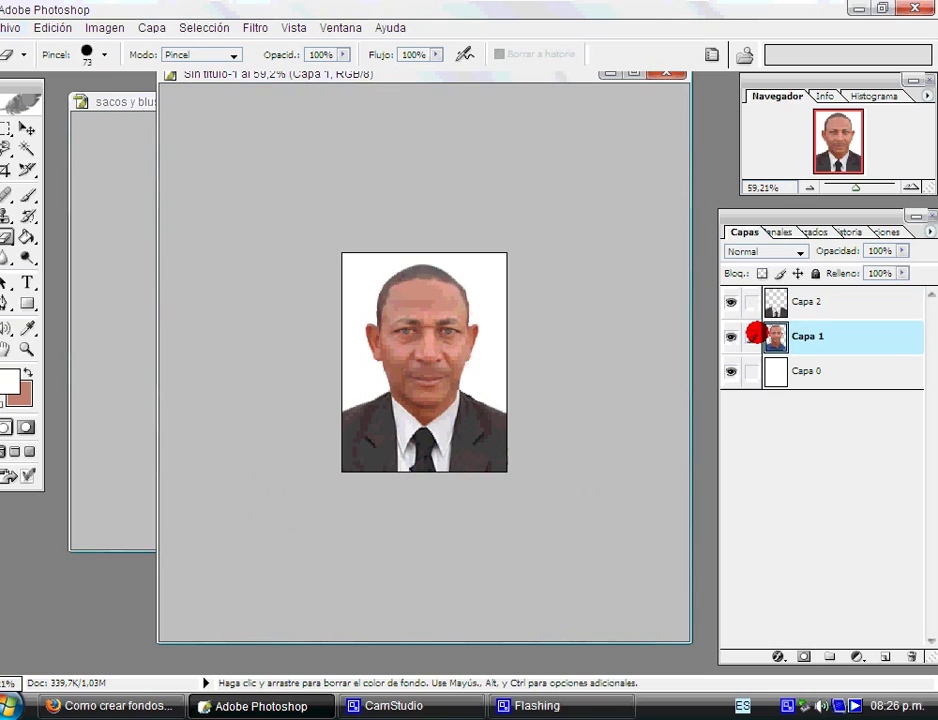
- With Capa 0 selected, set the foreground colour to vivid blue 0012FA
click(776, 371)
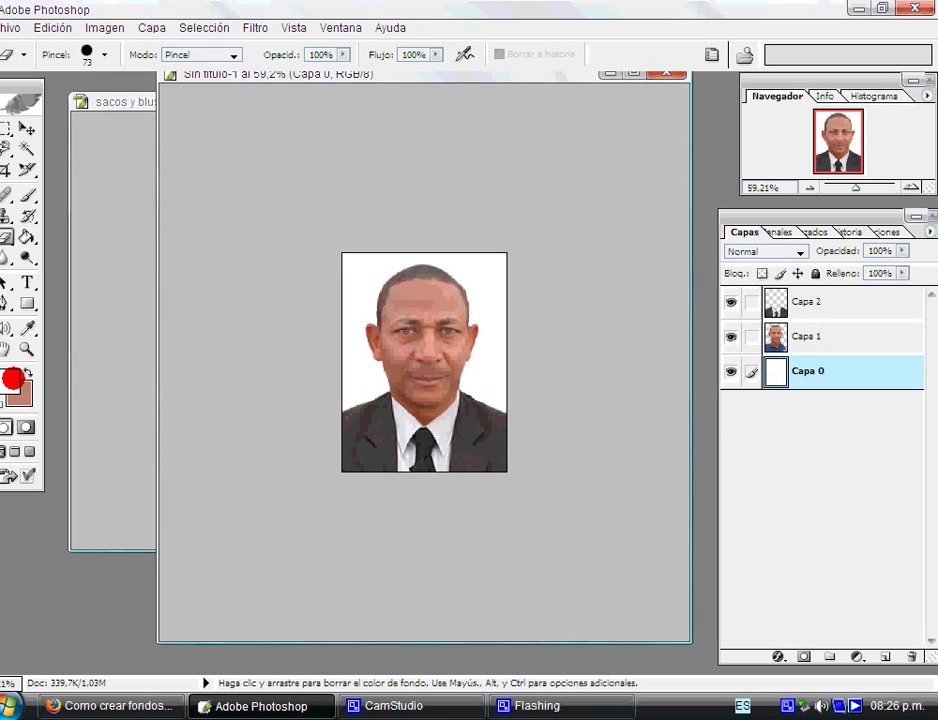
click(13, 378)
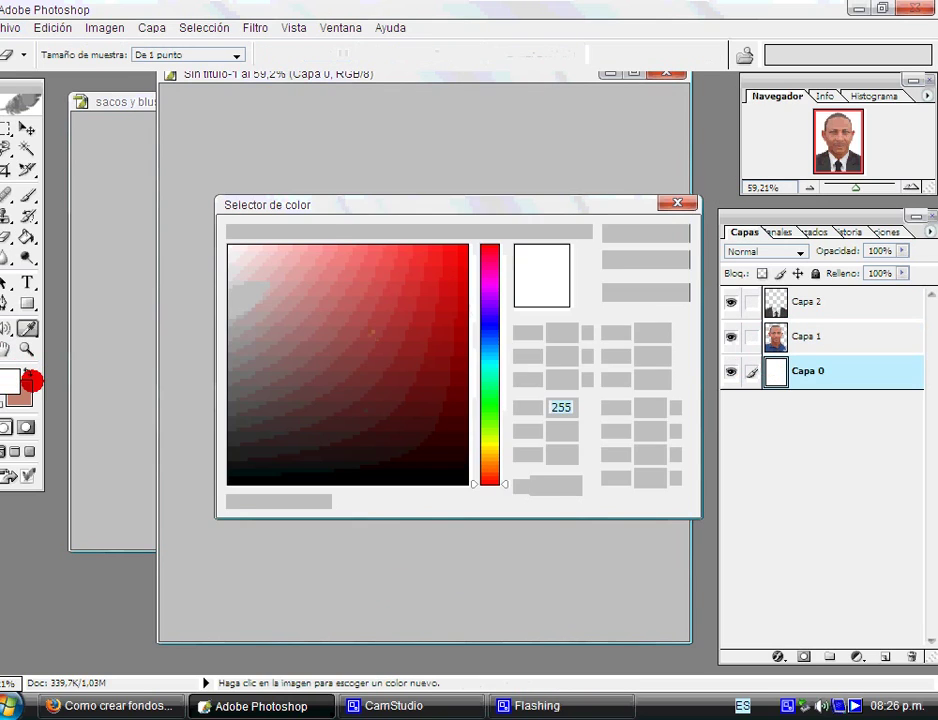
click(489, 304)
click(490, 325)
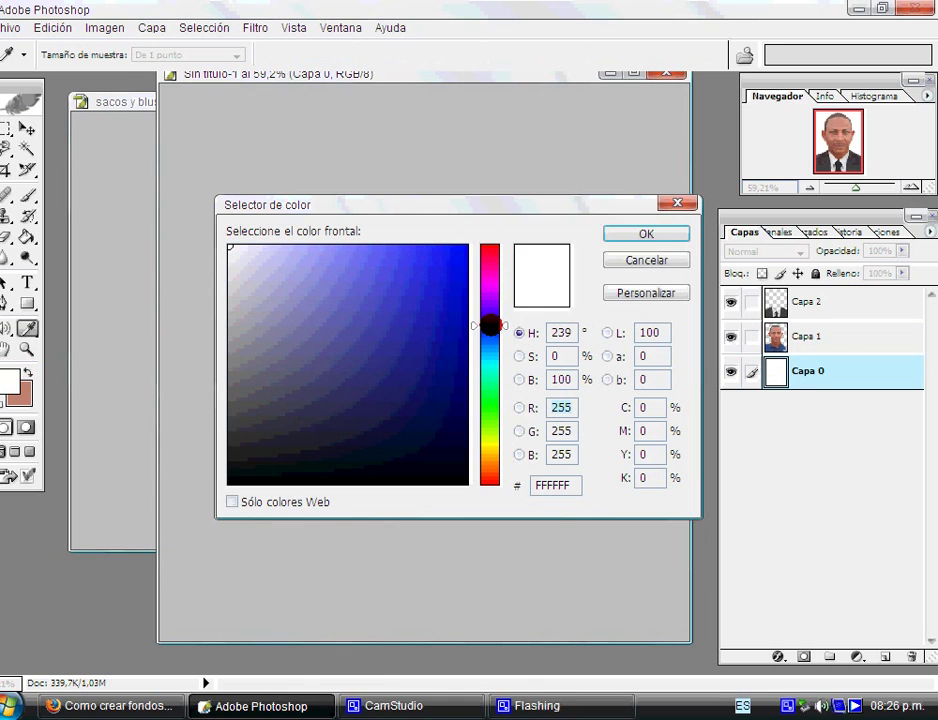
drag(490, 325, 490, 306)
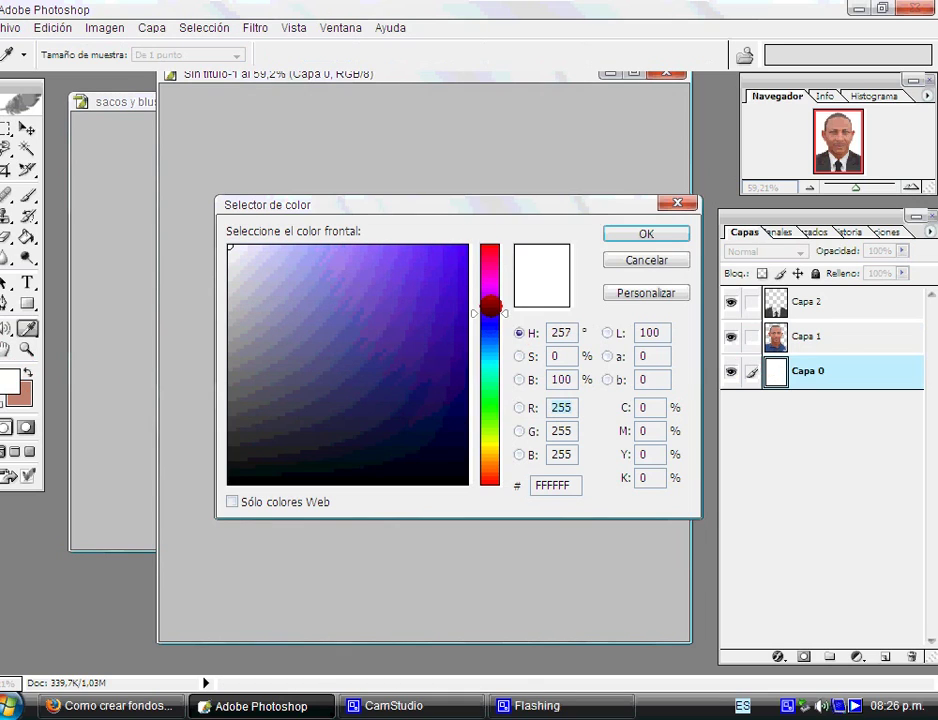
click(466, 249)
click(490, 325)
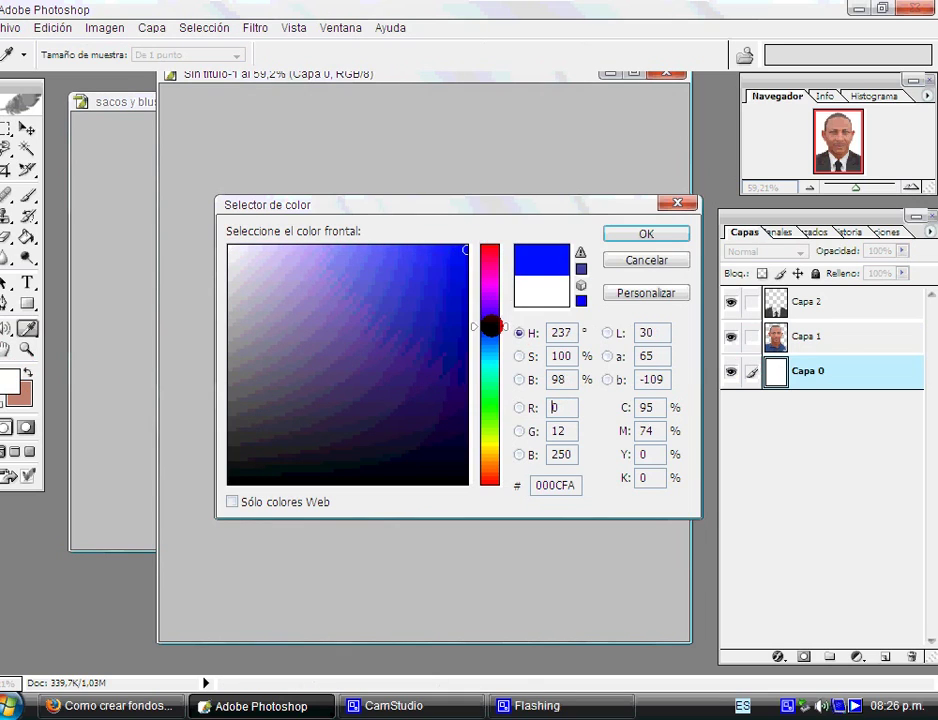
drag(490, 325, 490, 326)
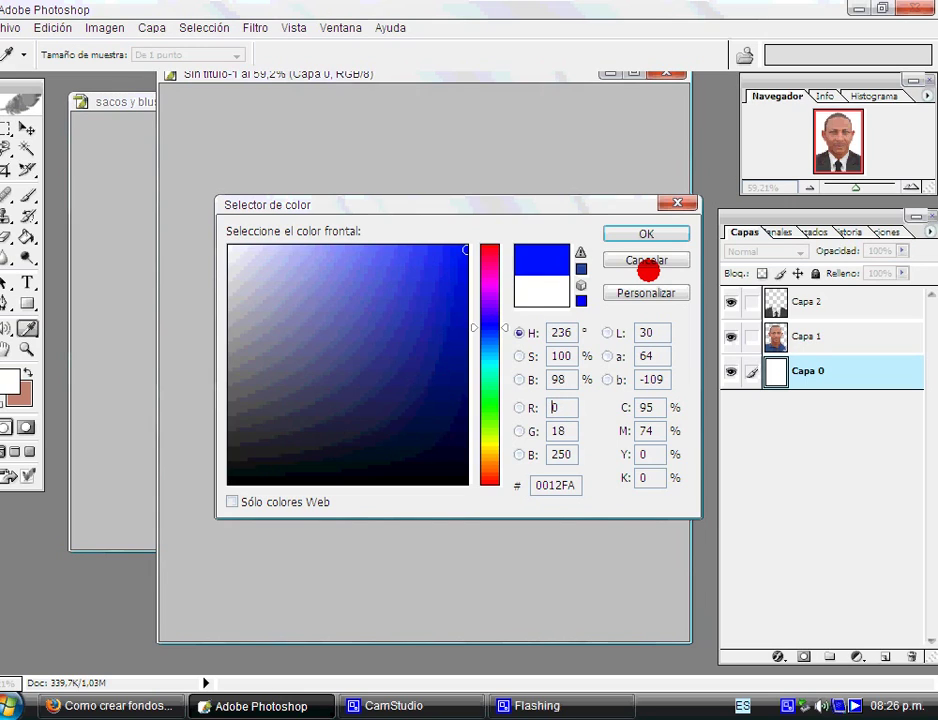
click(666, 233)
key(e)
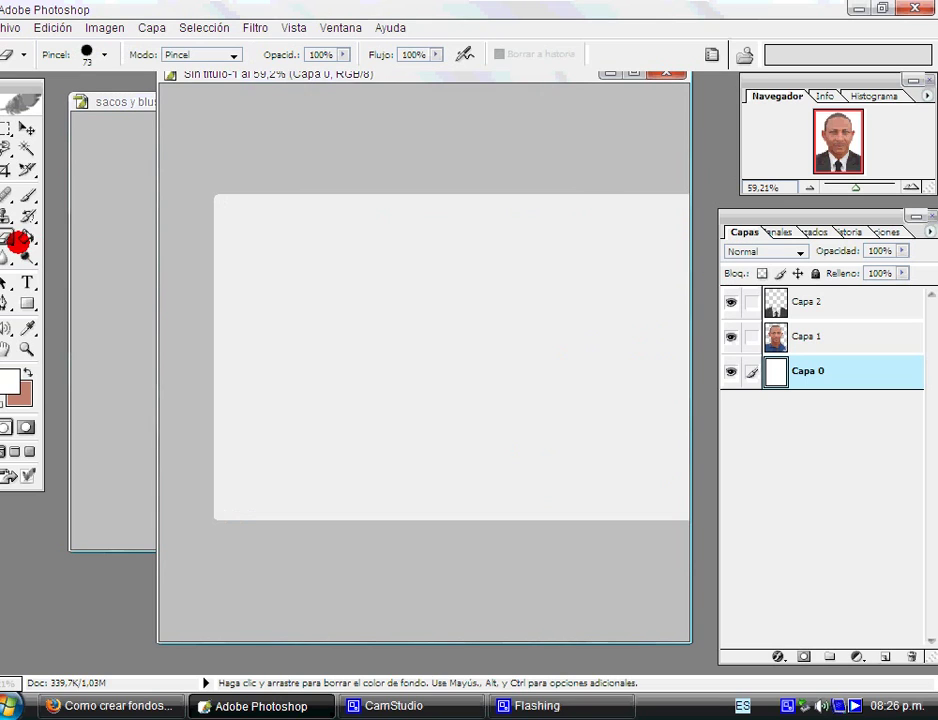
- Fill Capa 0's white background with the blue using the Paint Bucket
click(22, 238)
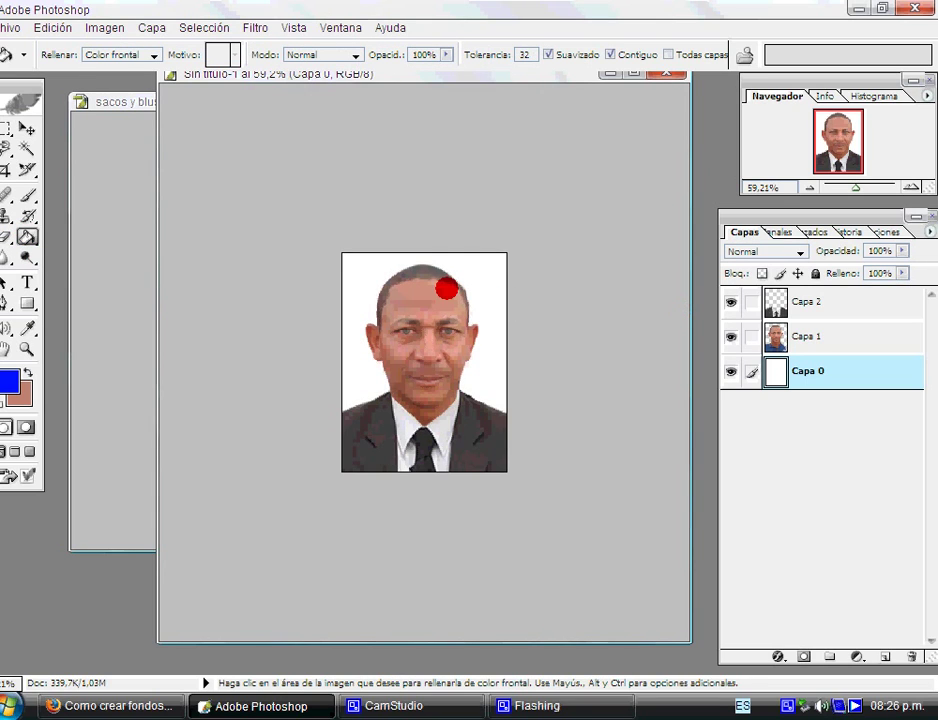
click(463, 262)
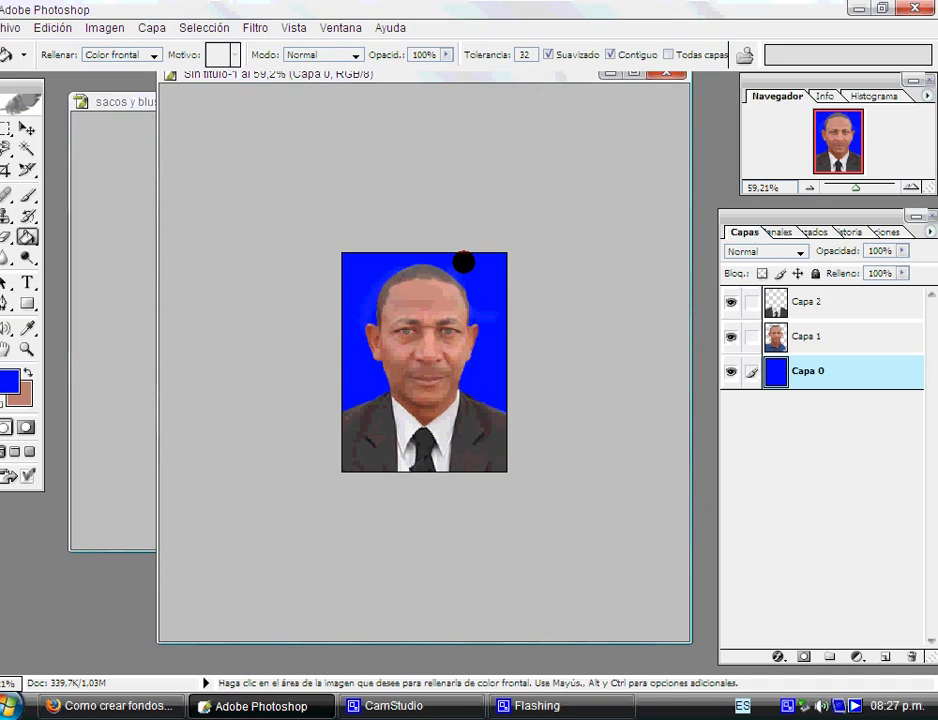
scroll(436, 412, down, 1)
scroll(436, 412, up, 1)
scroll(436, 412, up, 1)
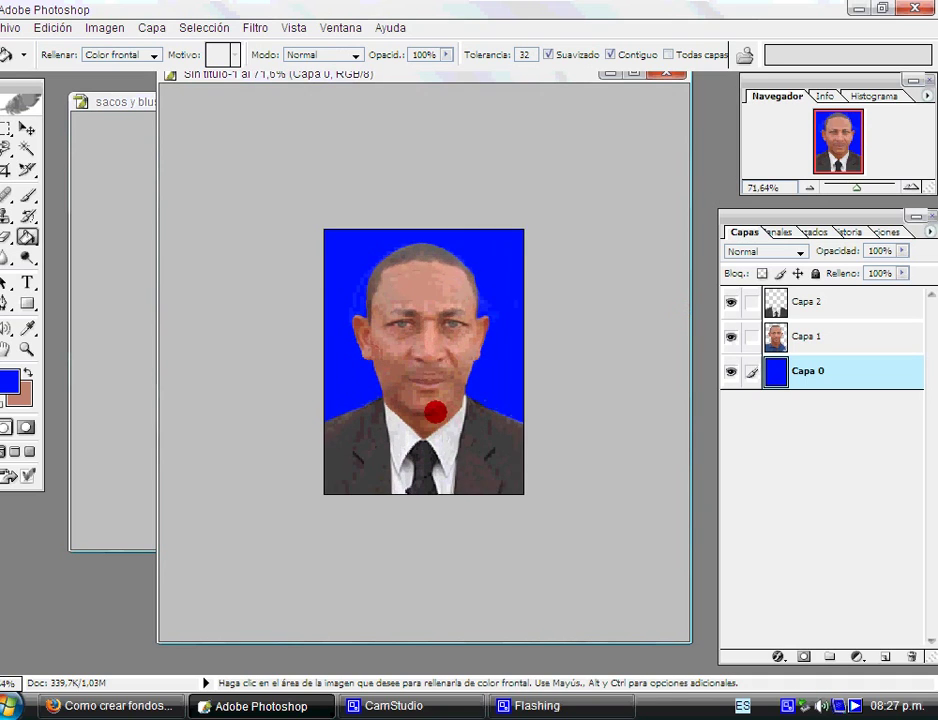
scroll(436, 412, down, 2)
scroll(435, 412, up, 1)
- Change the foreground colour to the brighter sky blue 007AF6
click(9, 380)
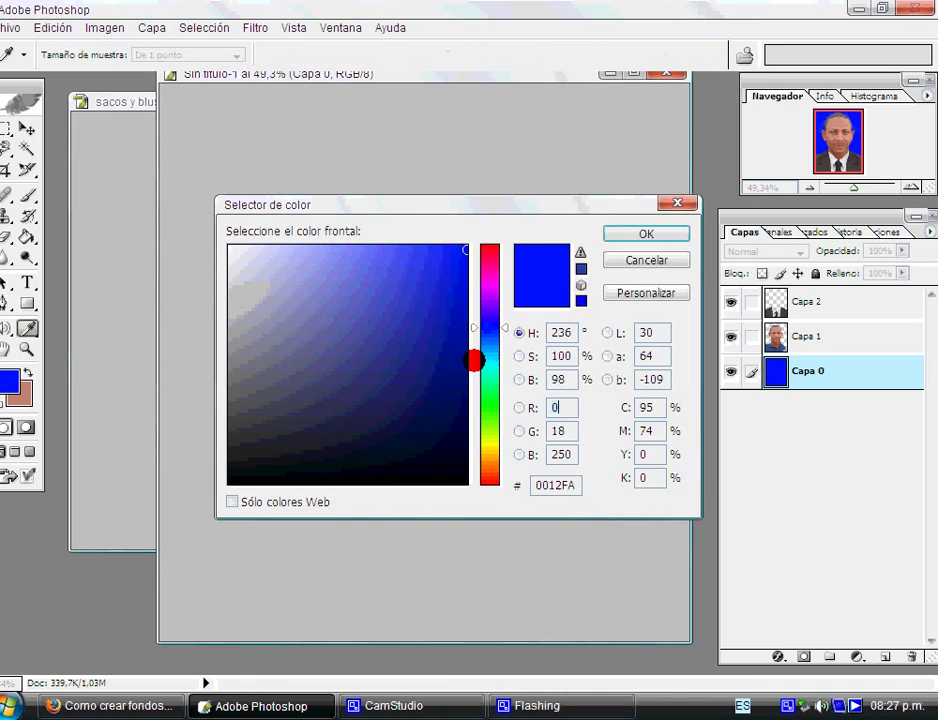
drag(453, 264, 452, 286)
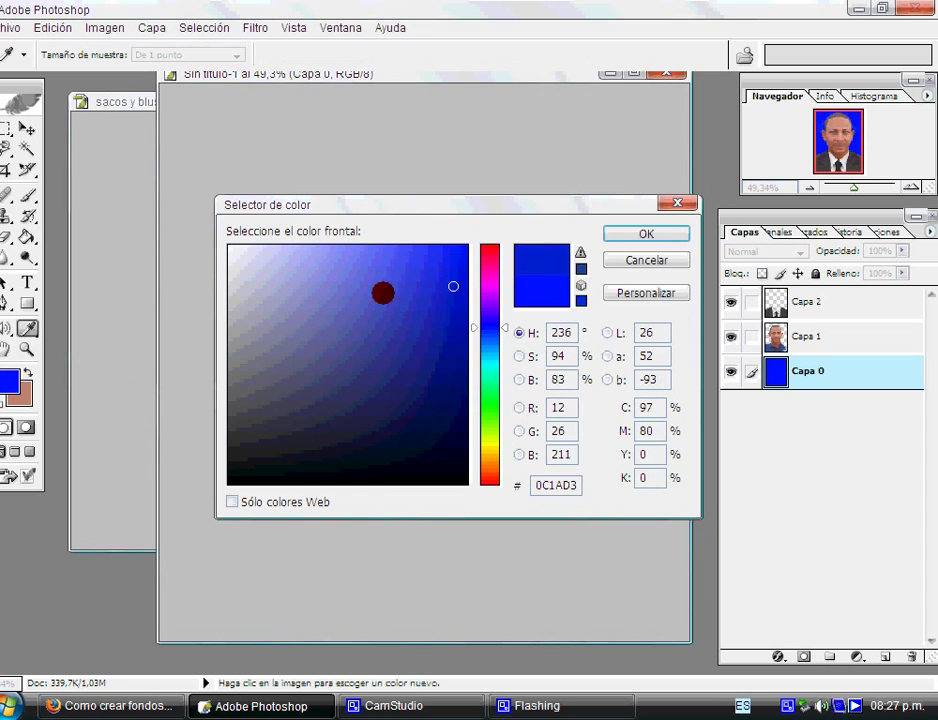
click(390, 269)
click(472, 340)
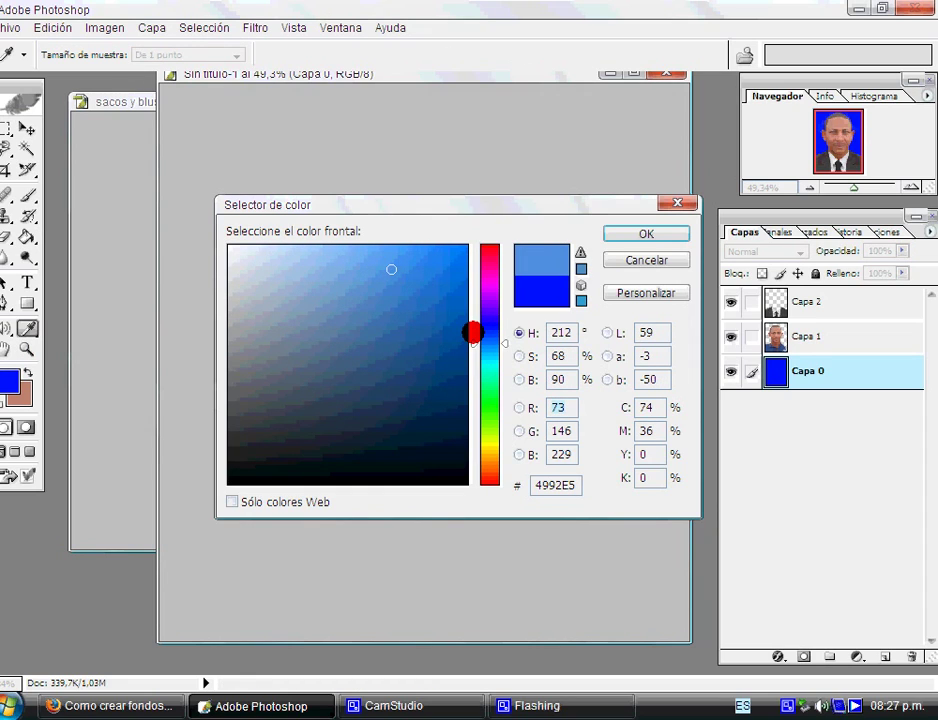
click(467, 254)
click(620, 240)
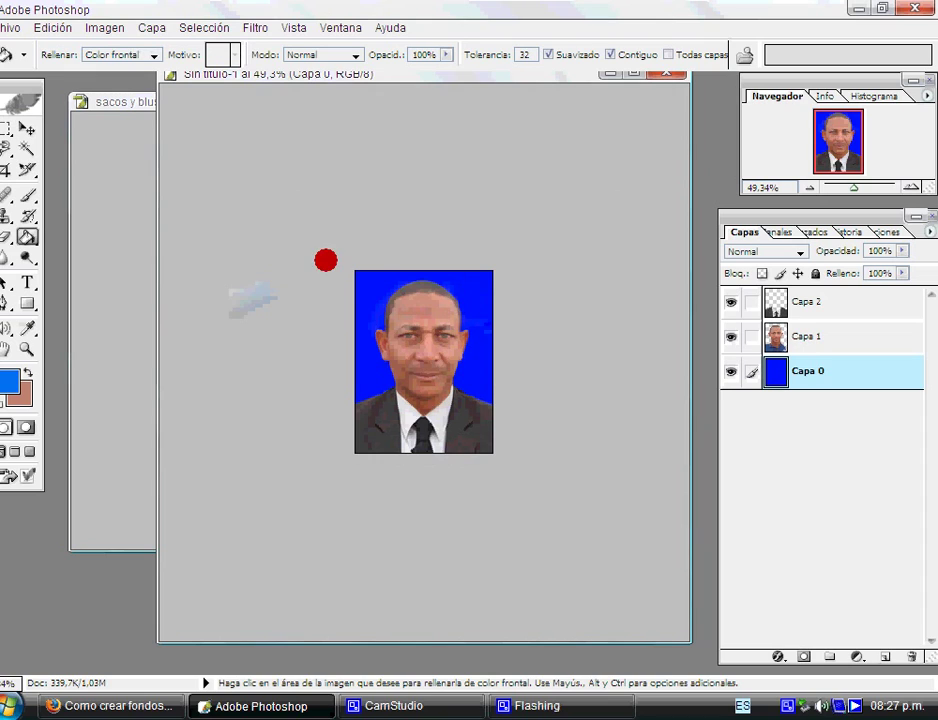
- Refill the background with 007AF6, make Capa 1 active, and switch to the Flashing window
click(369, 297)
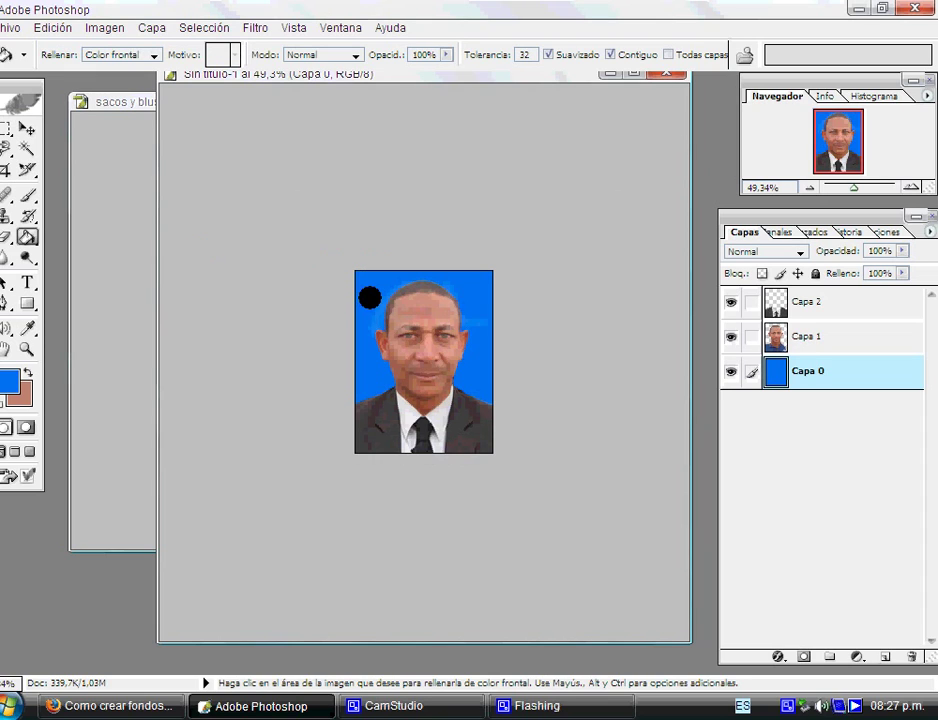
scroll(430, 310, up, 2)
scroll(500, 318, up, 1)
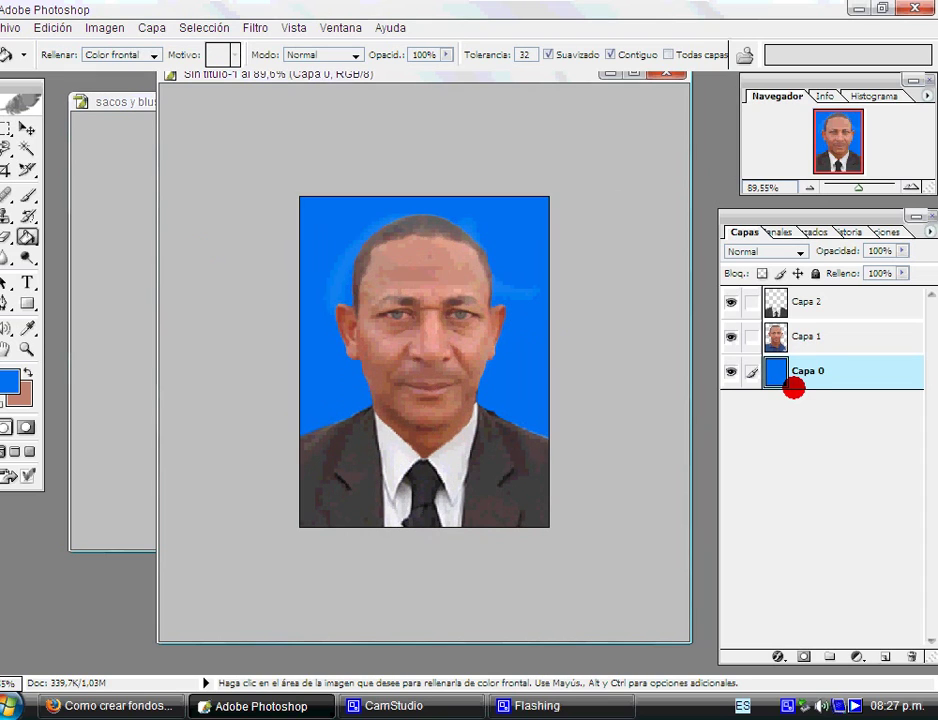
click(809, 345)
click(632, 286)
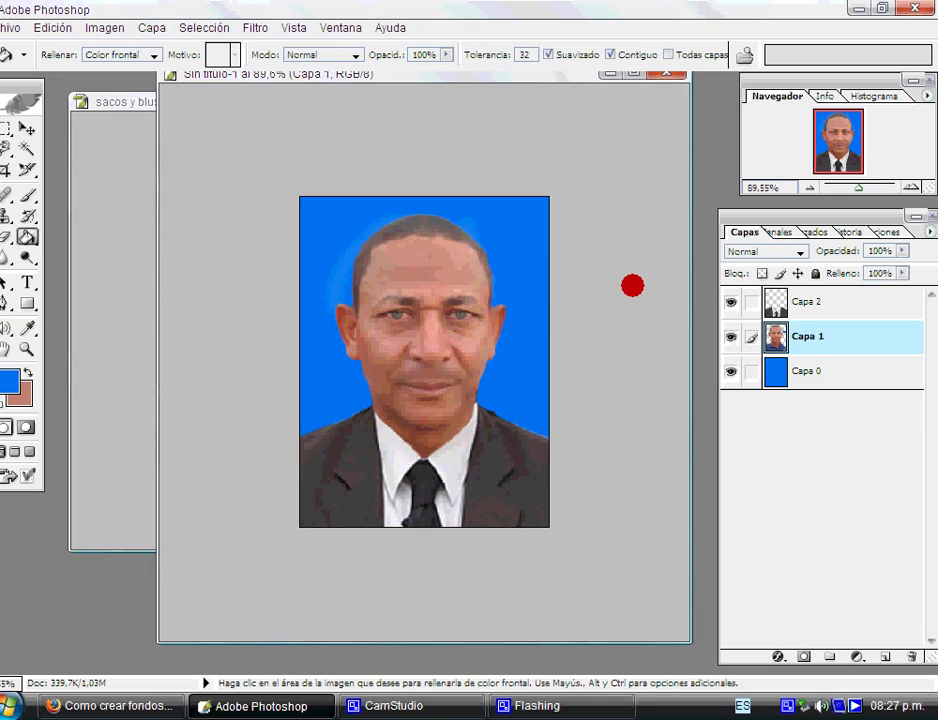
scroll(496, 287, down, 3)
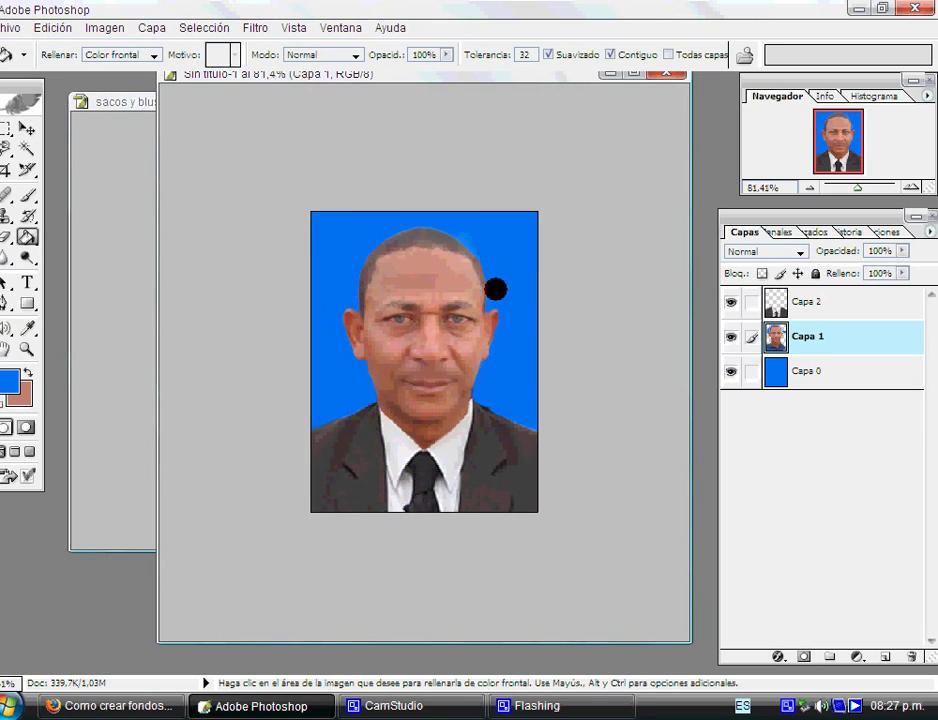
scroll(527, 291, up, 1)
scroll(527, 320, up, 2)
scroll(531, 345, up, 1)
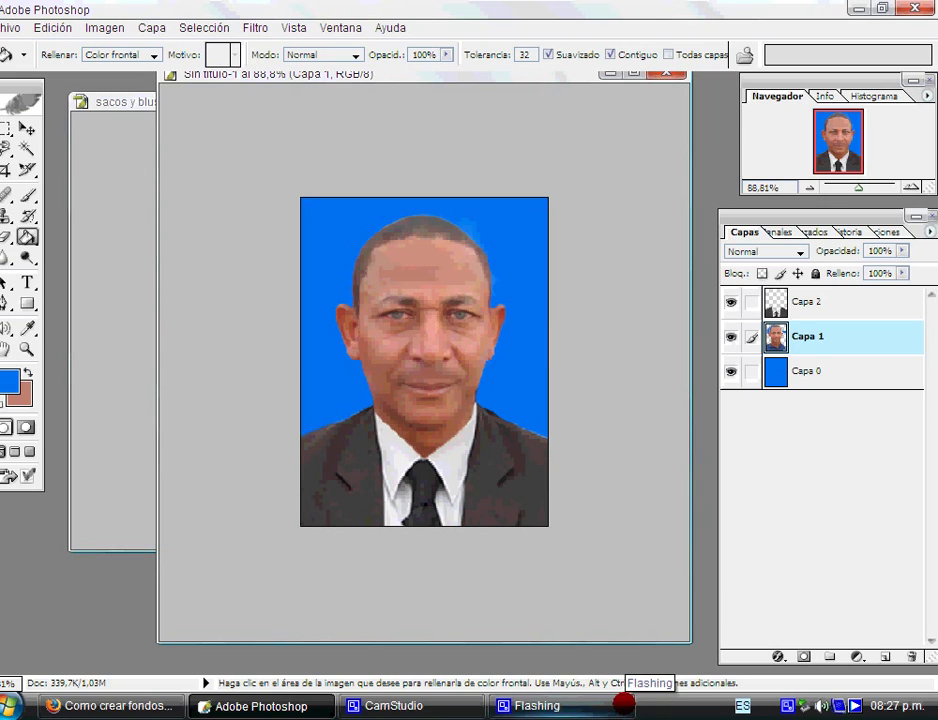
click(623, 703)
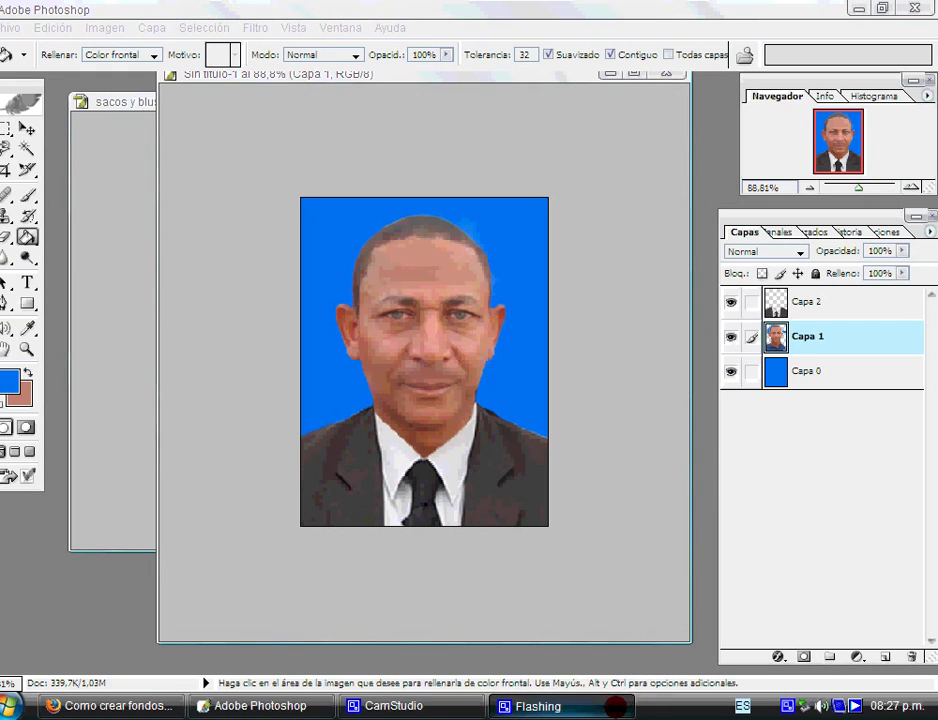